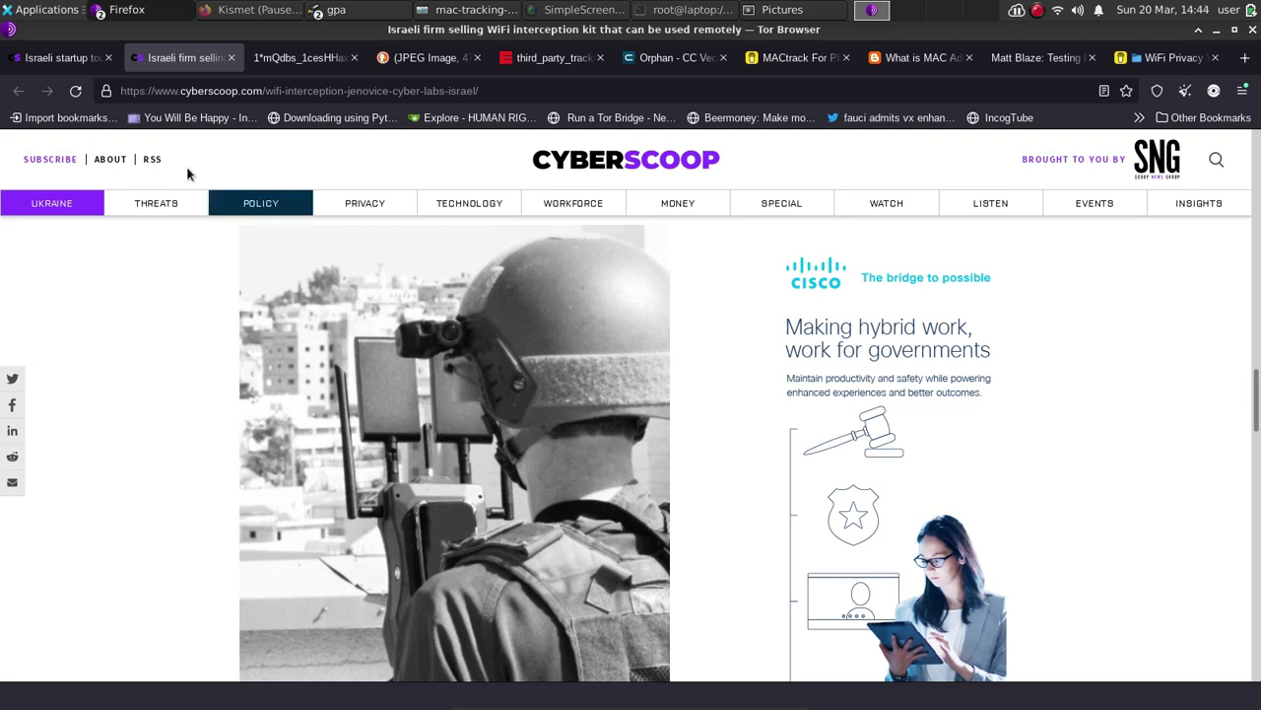
# Step: Review the open browser pages on Wi-Fi interception, smartphone detection and MAC tracking, ending with the WiPri privacy article
pyautogui.scroll(10, 236, 414)
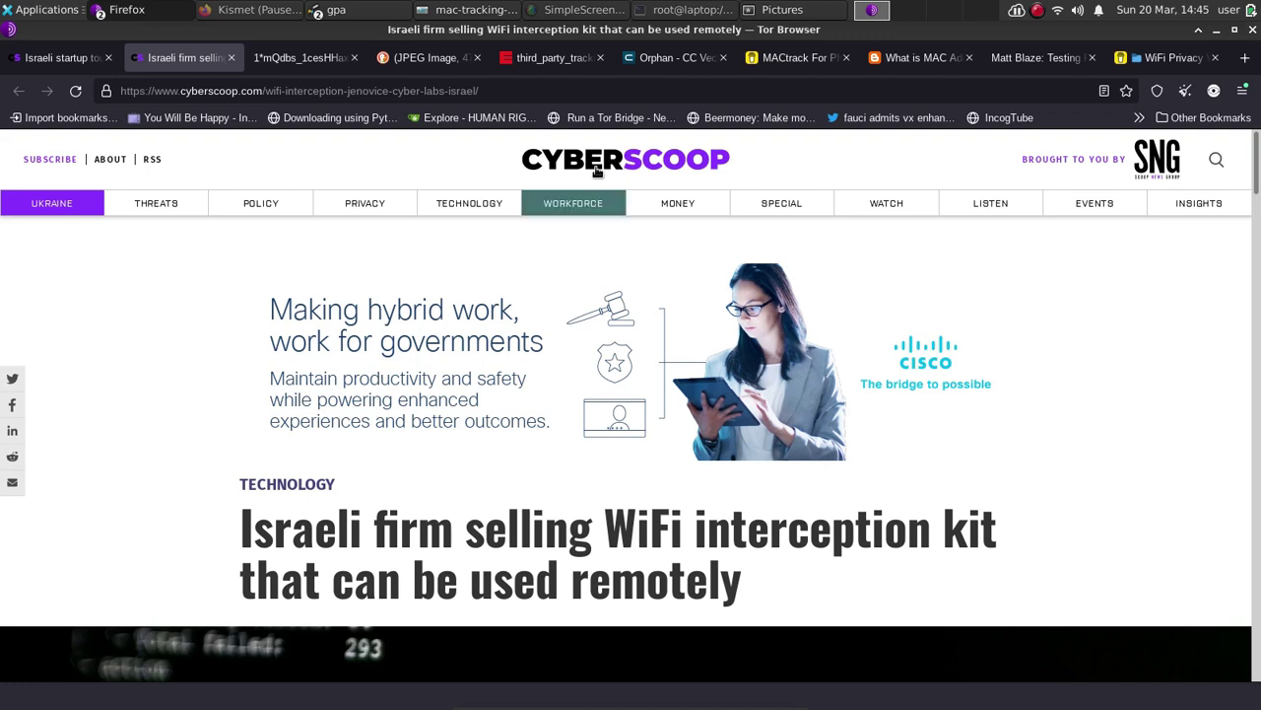
pyautogui.click(936, 51)
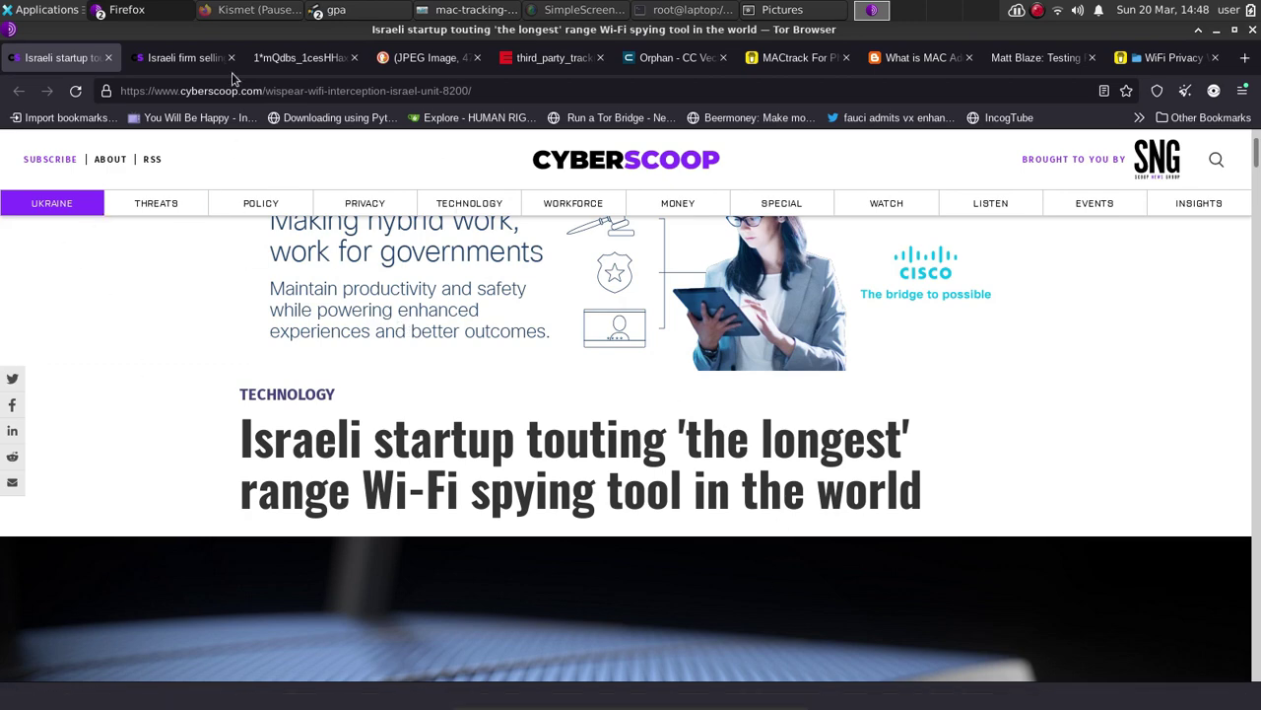
pyautogui.click(425, 57)
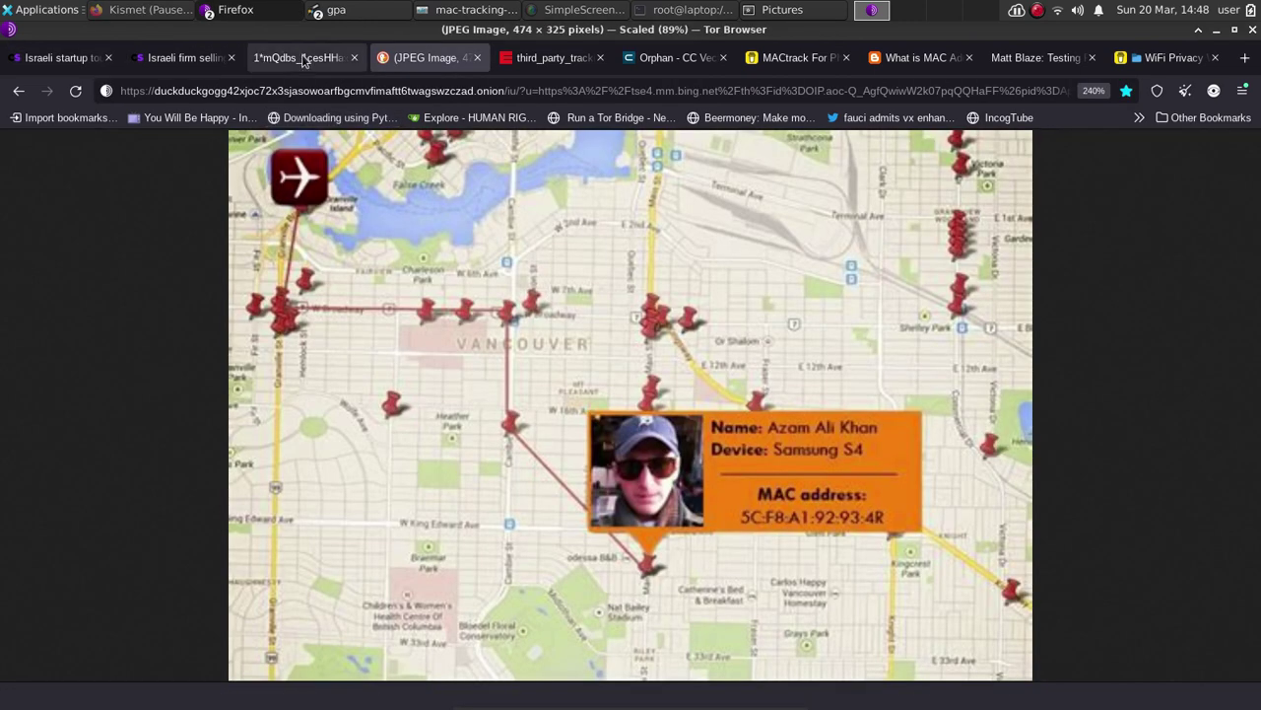
pyautogui.click(302, 59)
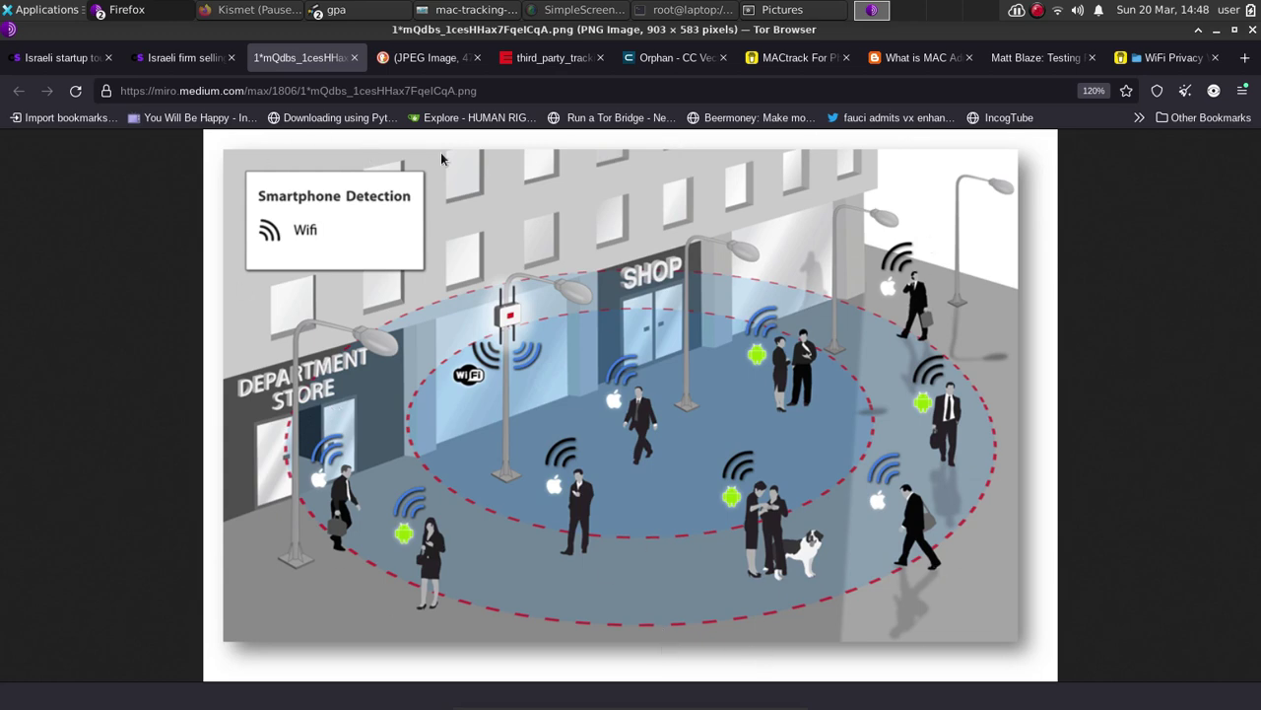
pyautogui.hotkey('ctrl', 'Tab')
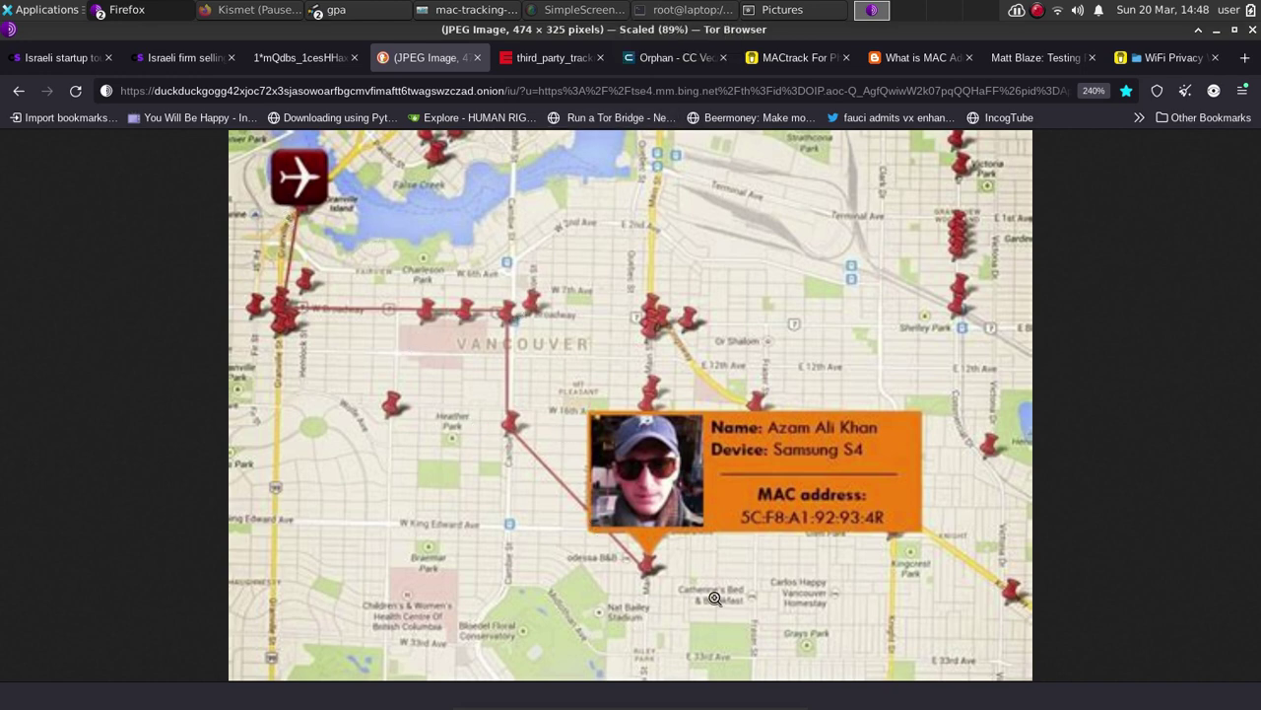
pyautogui.hotkey('ctrl', '9')
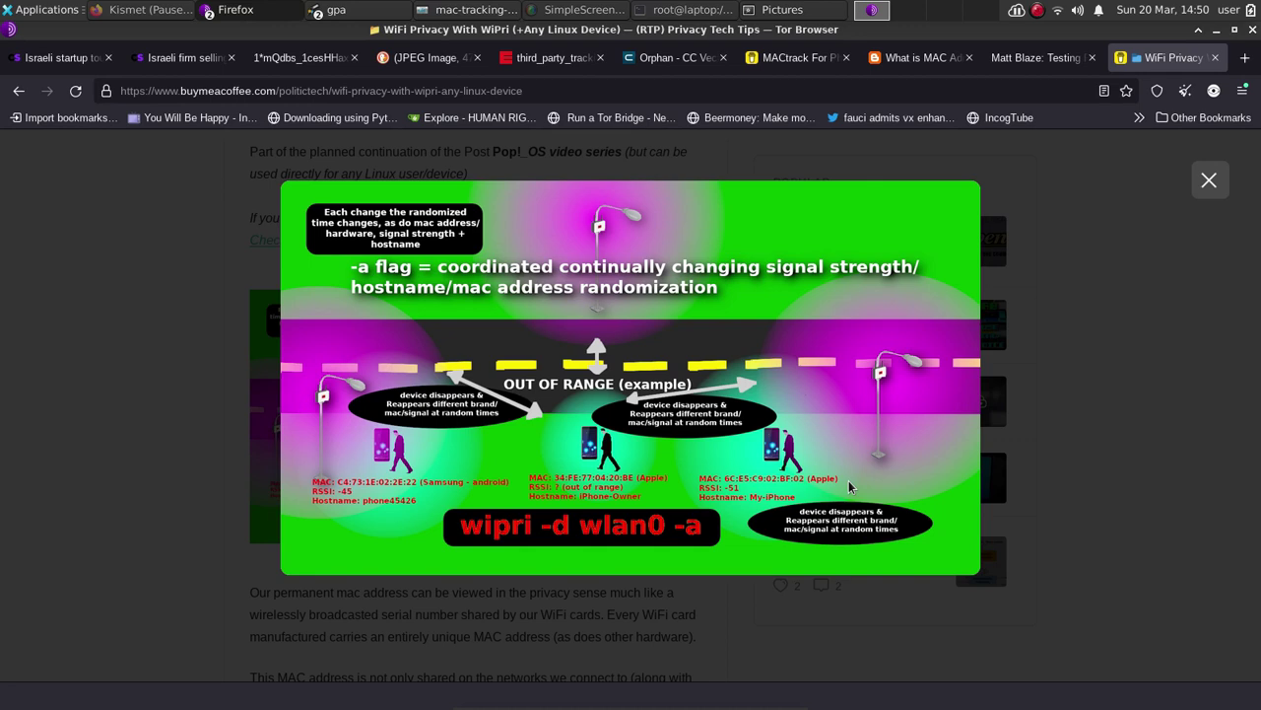
# Step: Open an additional session tab in the terminal, highlight the hostname in its prompt, and minimize the terminal window
pyautogui.hotkey('alt', 'Tab')
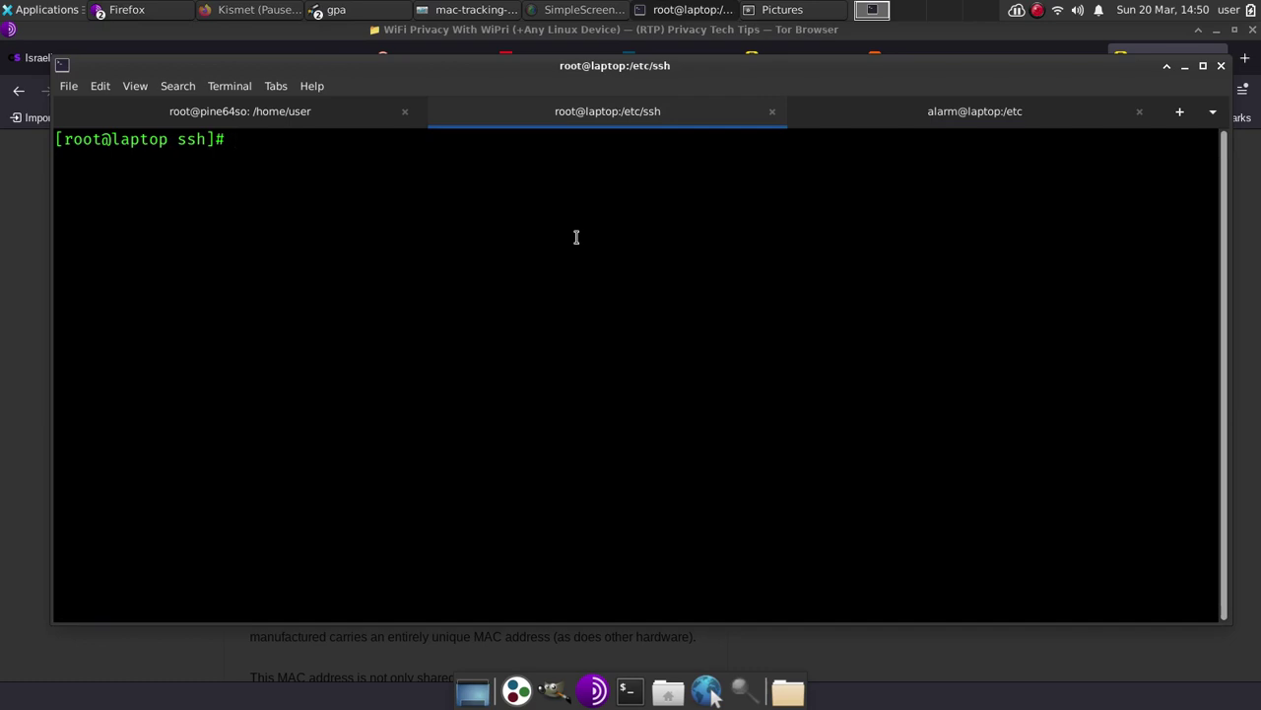
pyautogui.click(1182, 112)
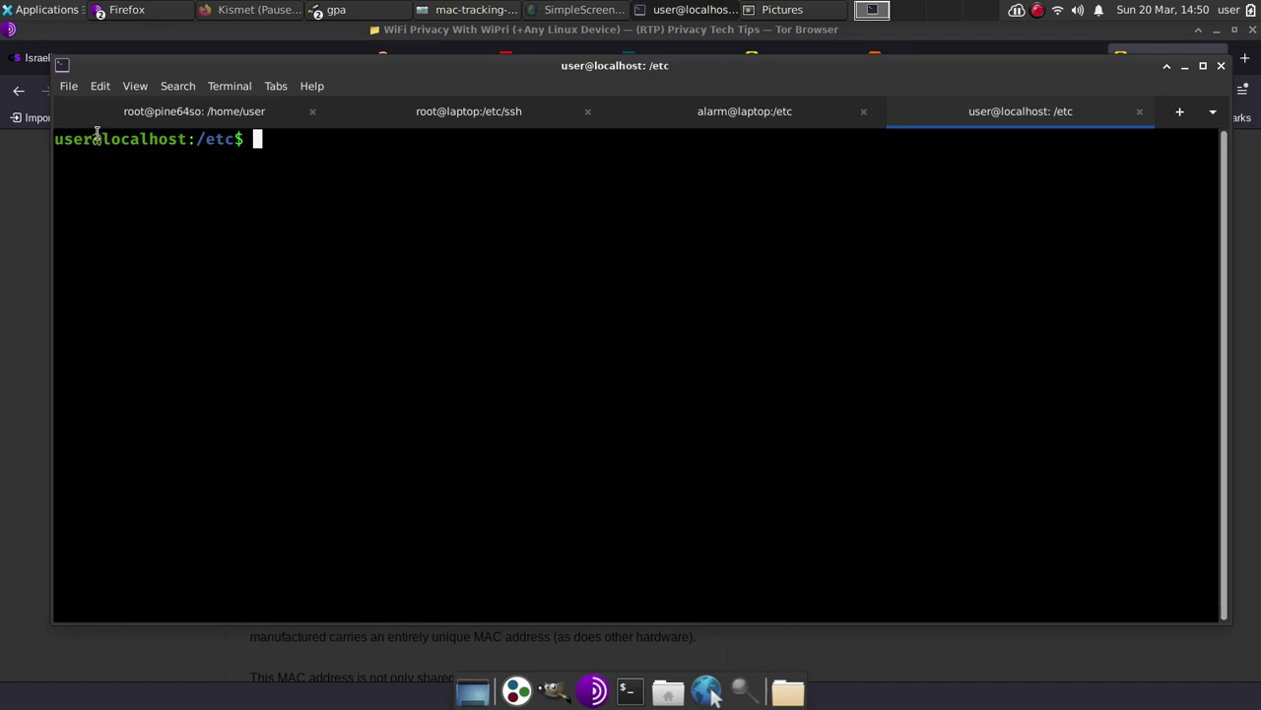
pyautogui.moveTo(97, 131); pyautogui.dragTo(186, 131)
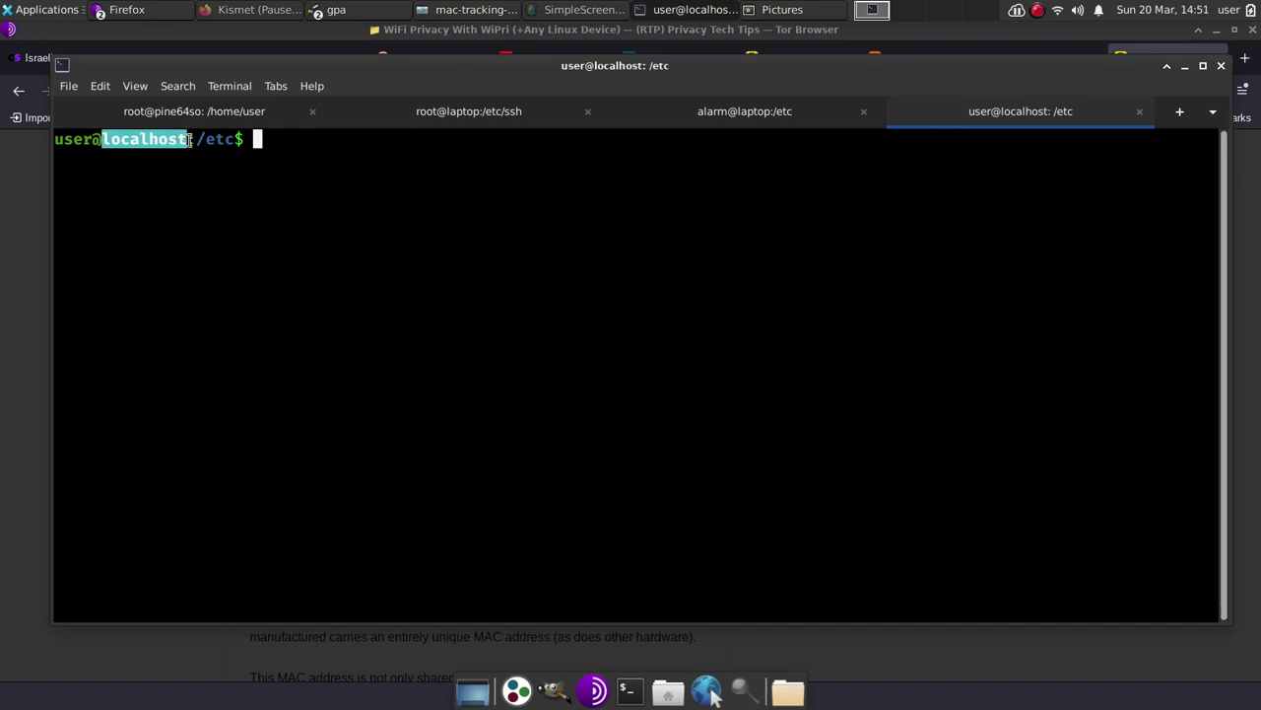
pyautogui.rightClick(189, 138)
pyautogui.click(128, 186)
pyautogui.click(183, 141)
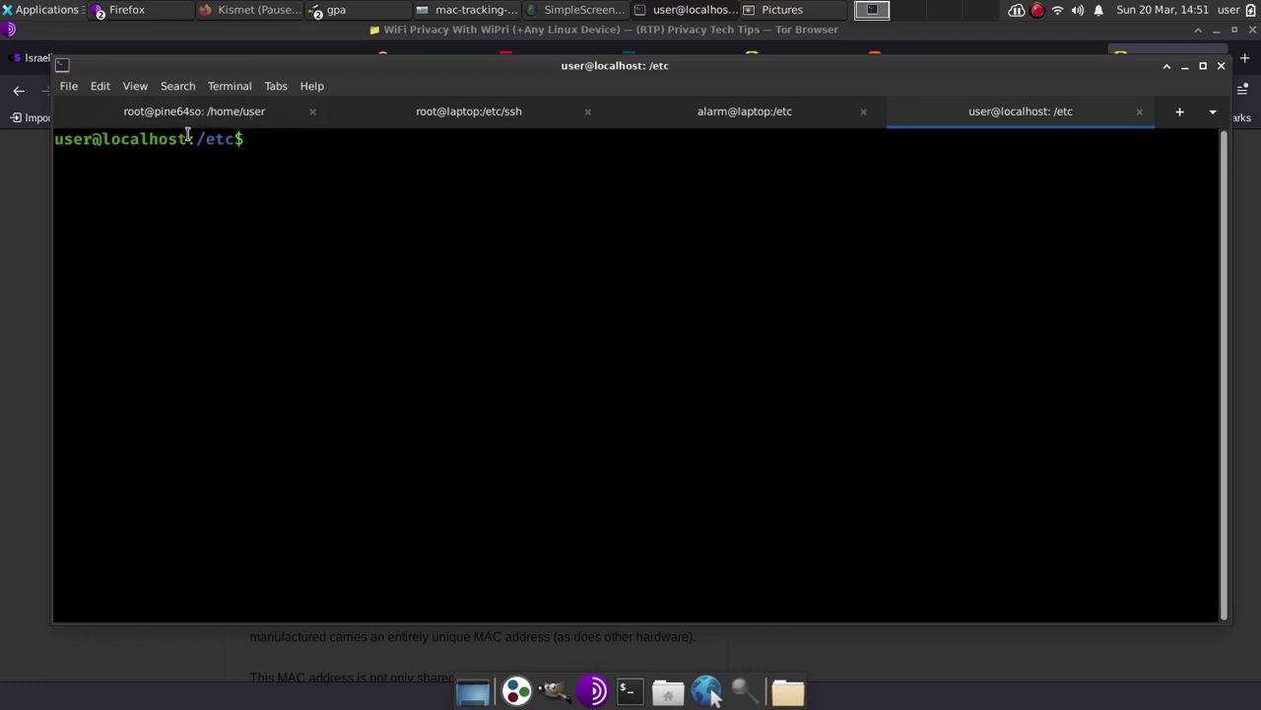
pyautogui.doubleClick(143, 138)
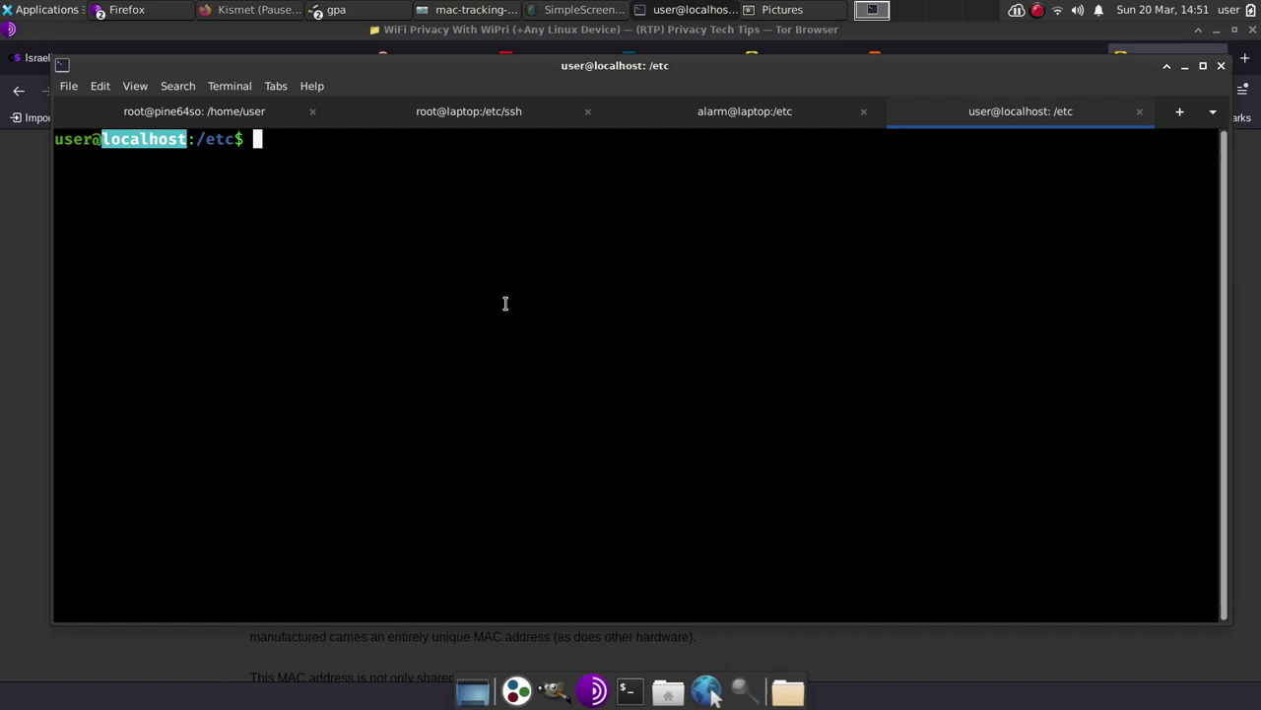
pyautogui.click(1184, 65)
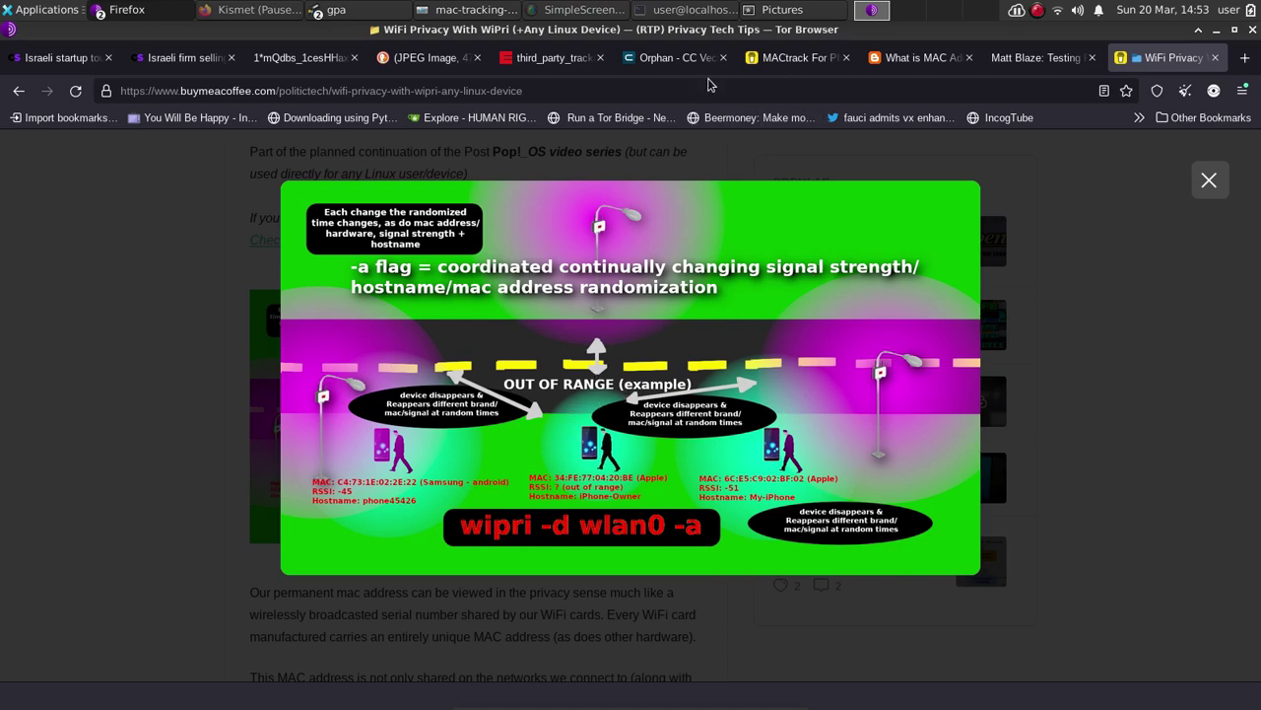
# Step: Switch back to the terminal, run WiPri and read through its detected devices and usage flags
pyautogui.click(656, 9)
pyautogui.press('Return')
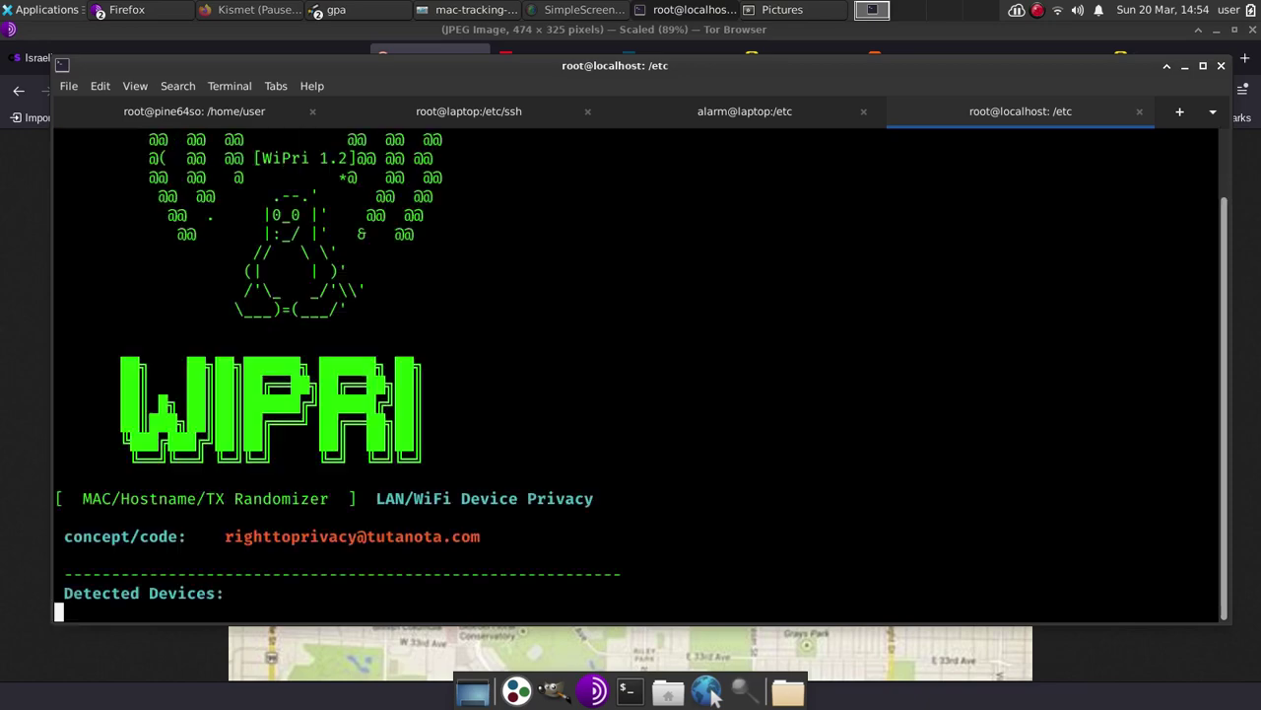
pyautogui.scroll(8, 542, 414)
pyautogui.scroll(-3, 314, 516)
pyautogui.scroll(-2, 557, 448)
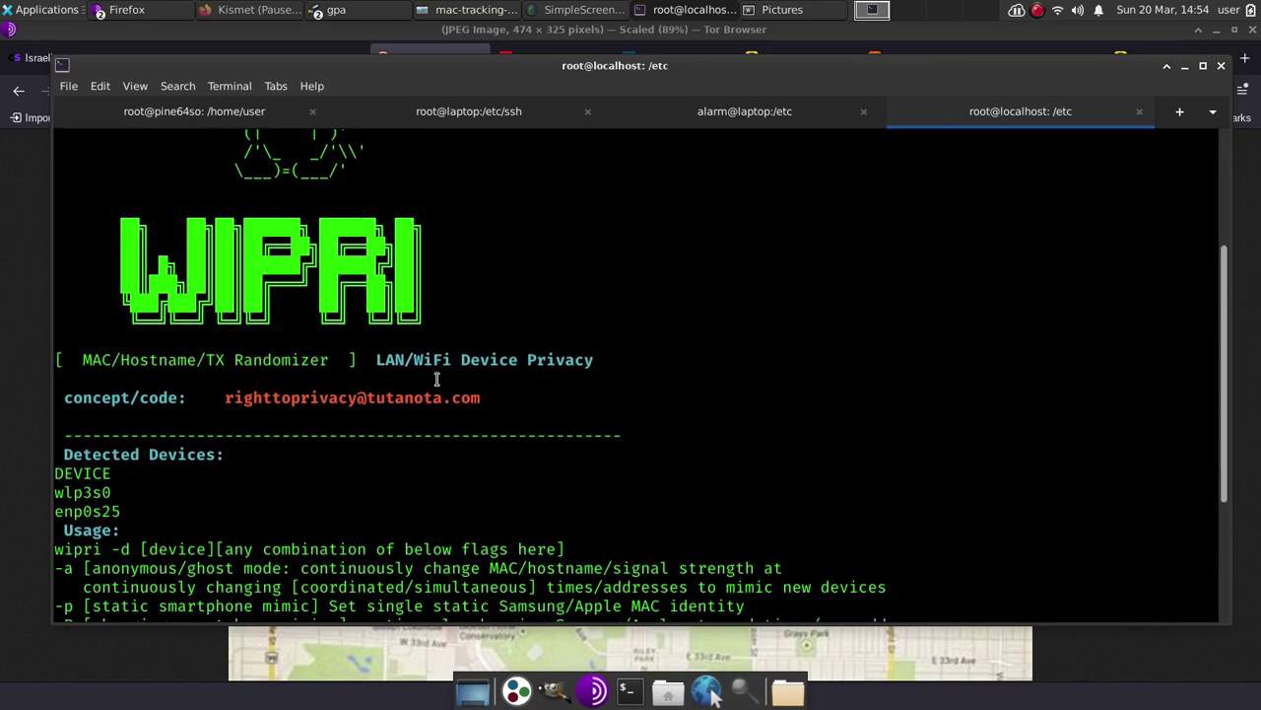
pyautogui.scroll(-5, 437, 379)
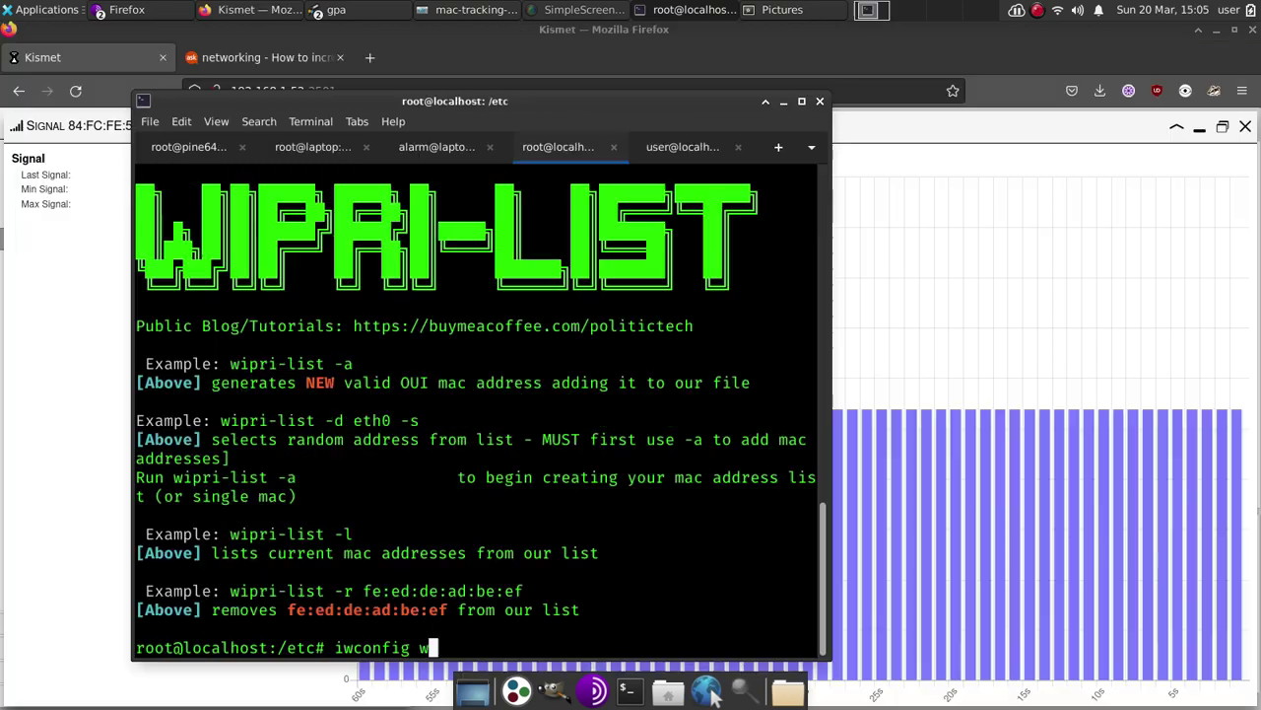
# Step: Clear the unfinished iwconfig command and run wipri-list -a to generate a new MAC address and add it to the list
pyautogui.press('BackSpace')
pyautogui.press('BackSpace')
pyautogui.press('BackSpace')
pyautogui.press('BackSpace')
pyautogui.press('BackSpace')
pyautogui.press('BackSpace')
pyautogui.press('BackSpace')
pyautogui.press('BackSpace')
pyautogui.press('BackSpace')
pyautogui.press('BackSpace')
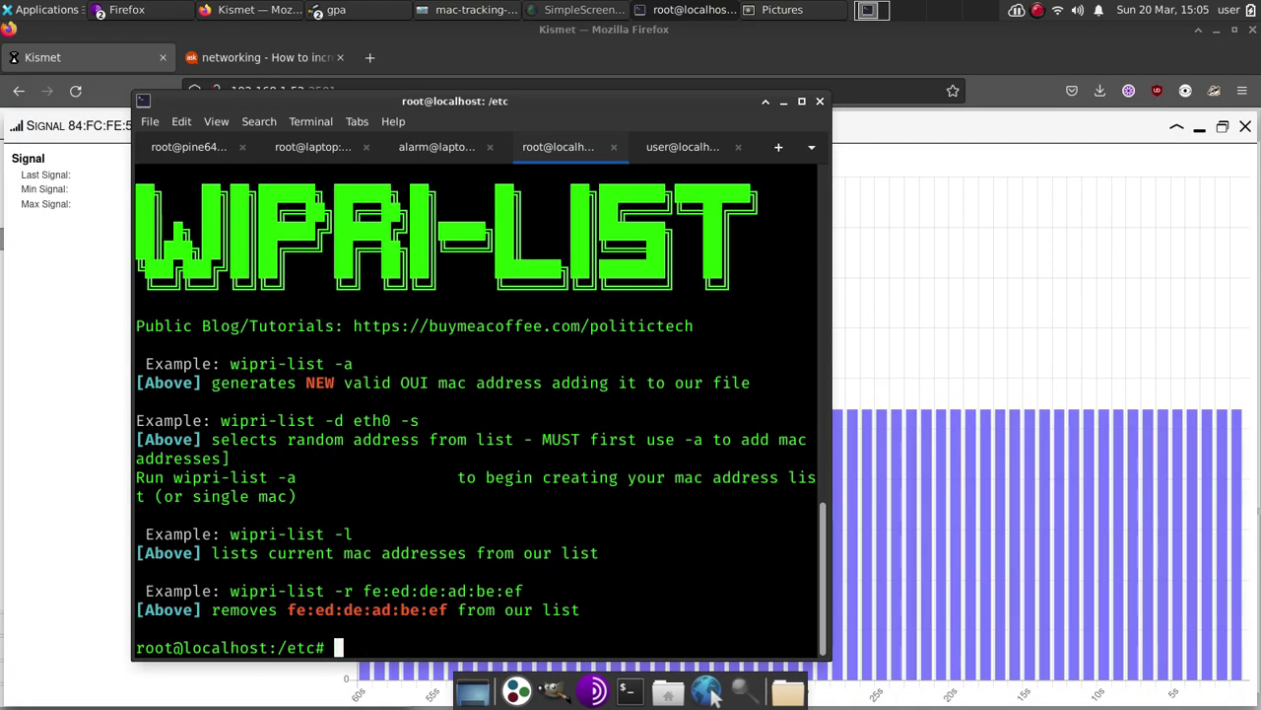
pyautogui.write('wipri')
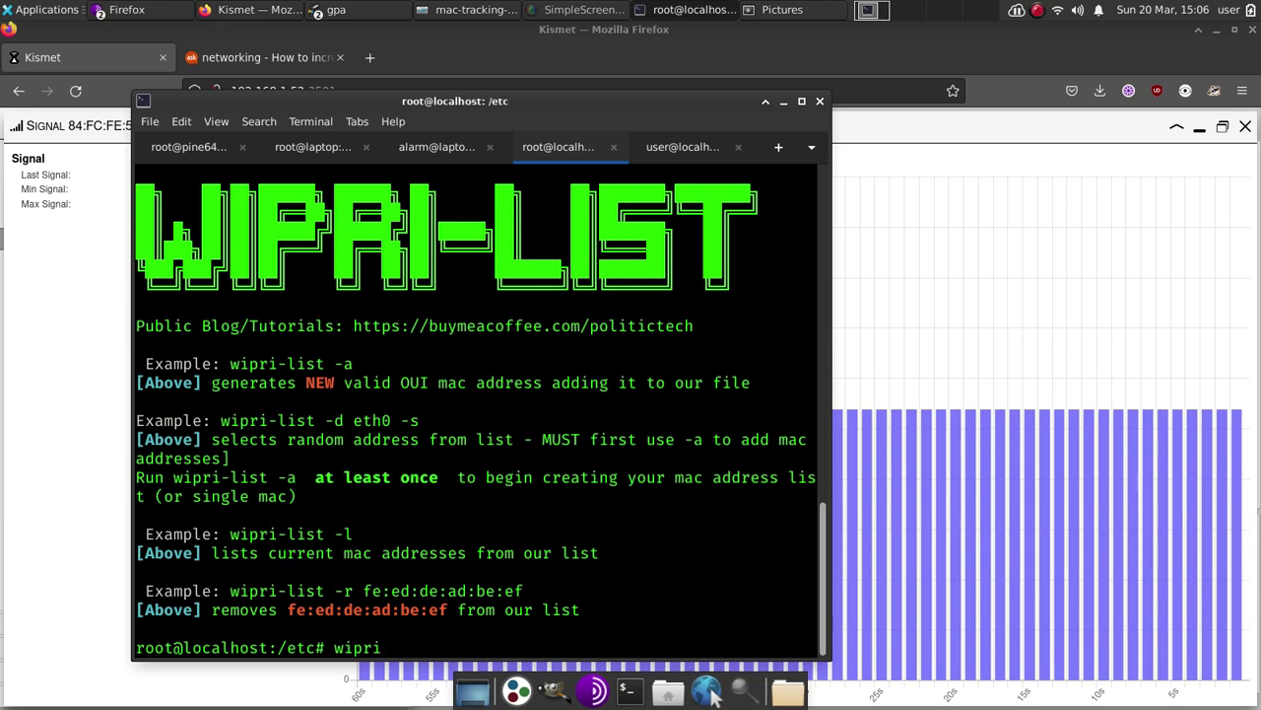
pyautogui.write('-')
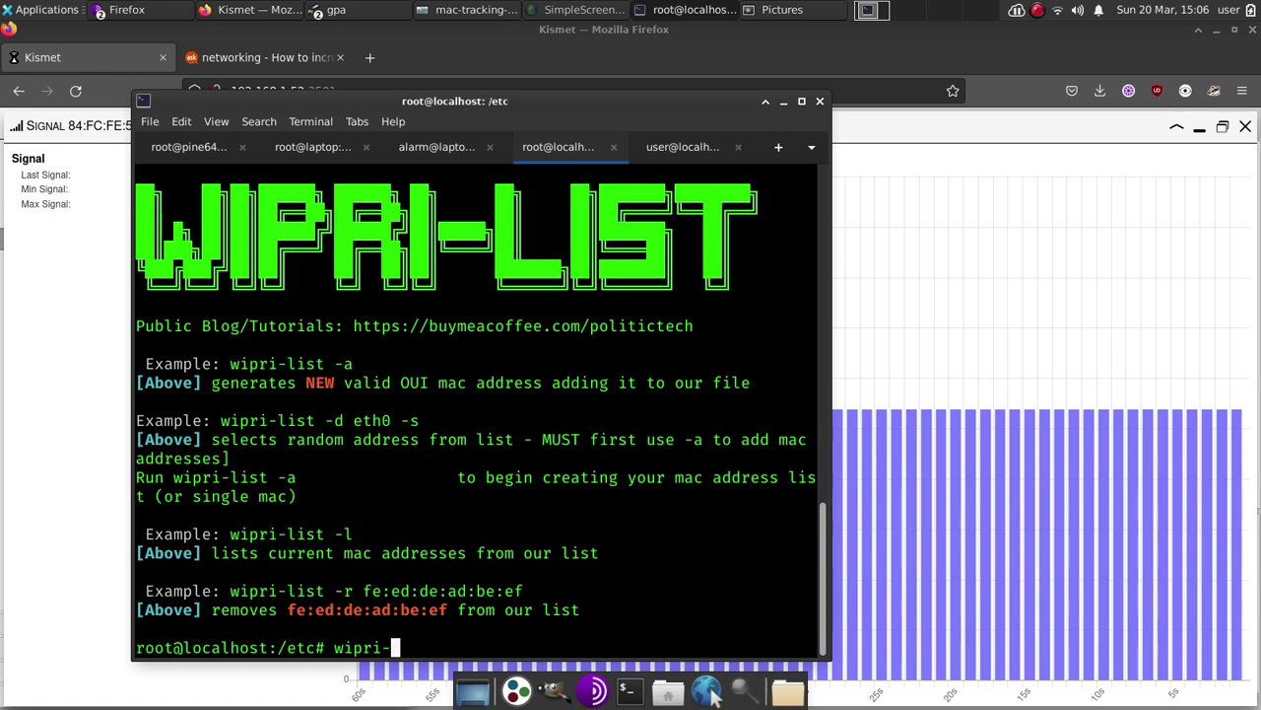
pyautogui.write('listr')
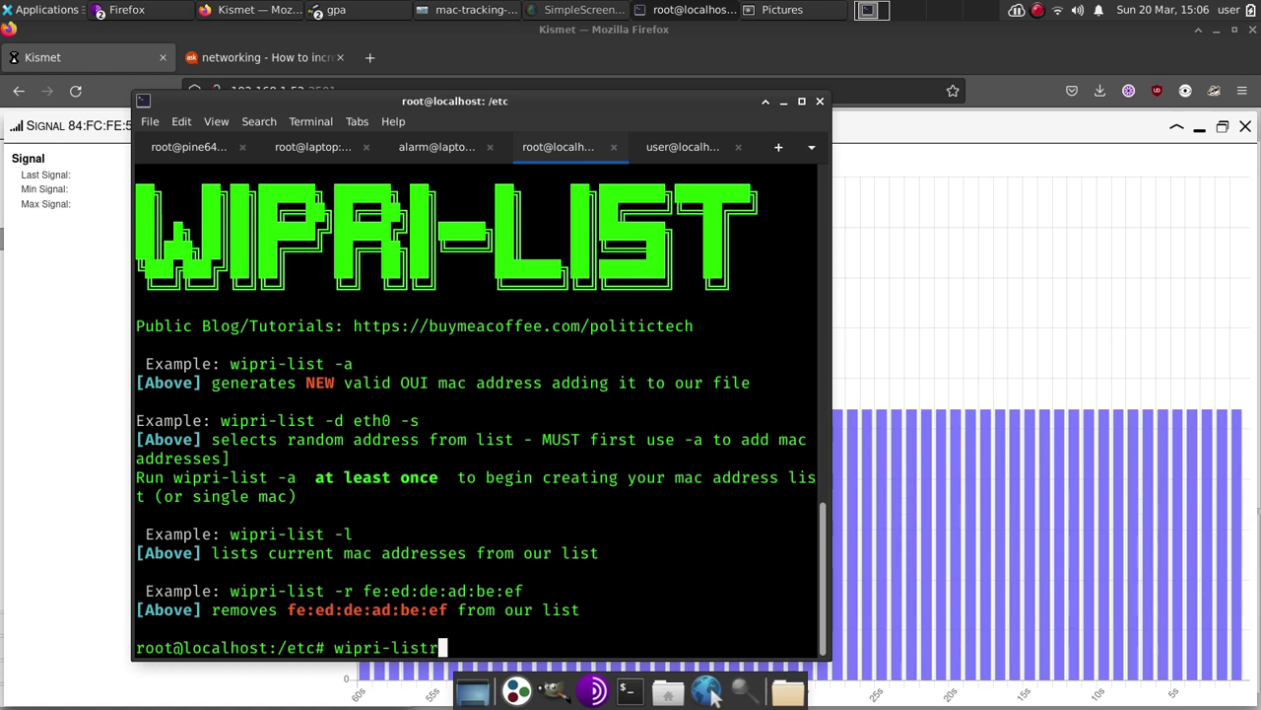
pyautogui.press('BackSpace')
pyautogui.write('-a')
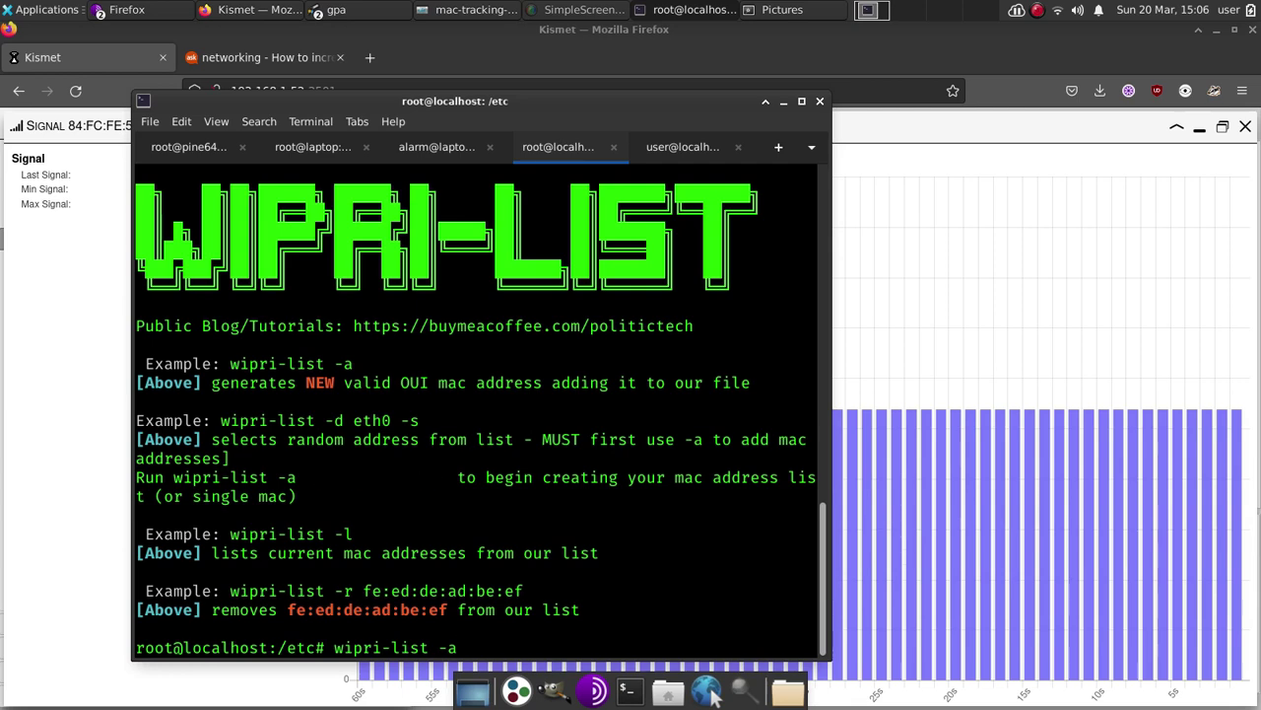
pyautogui.press('Return')
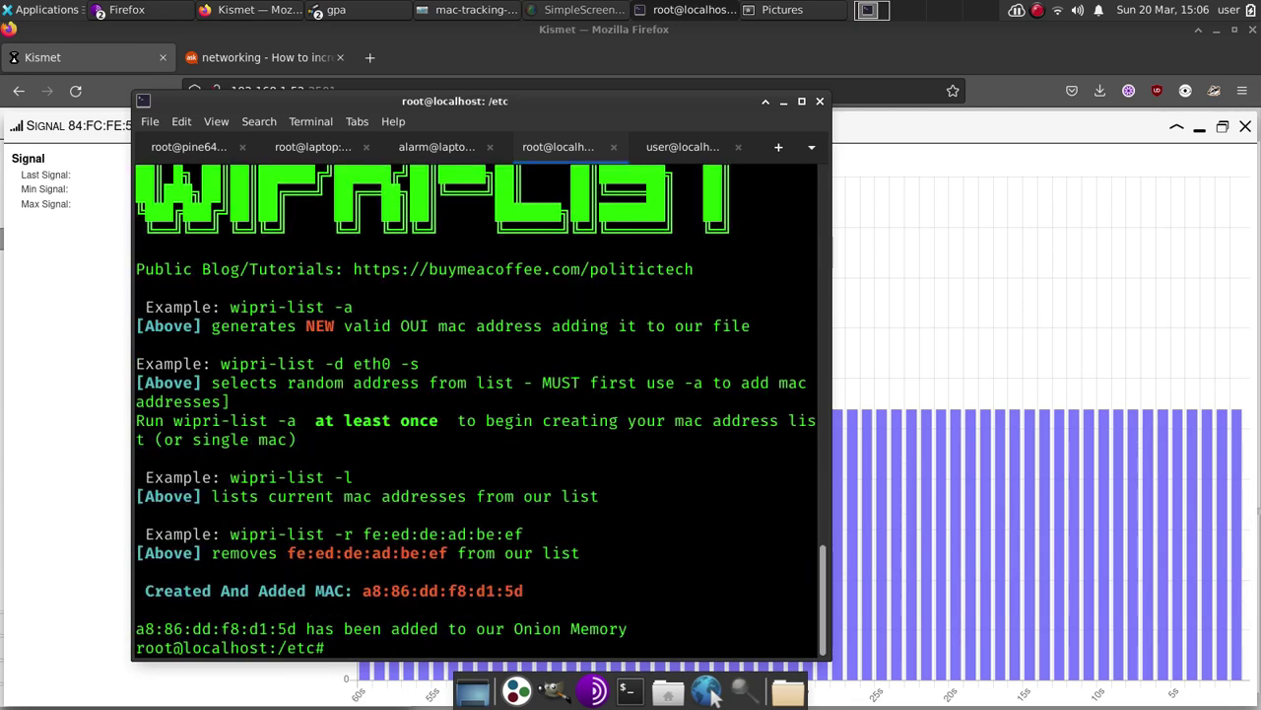
# Step: Highlight the newly created MAC address, and list all saved MAC addresses with wipri-list -l
pyautogui.moveTo(364, 589); pyautogui.dragTo(136, 589)
pyautogui.doubleClick(459, 589)
pyautogui.click(532, 590)
pyautogui.write('wipri-list ')
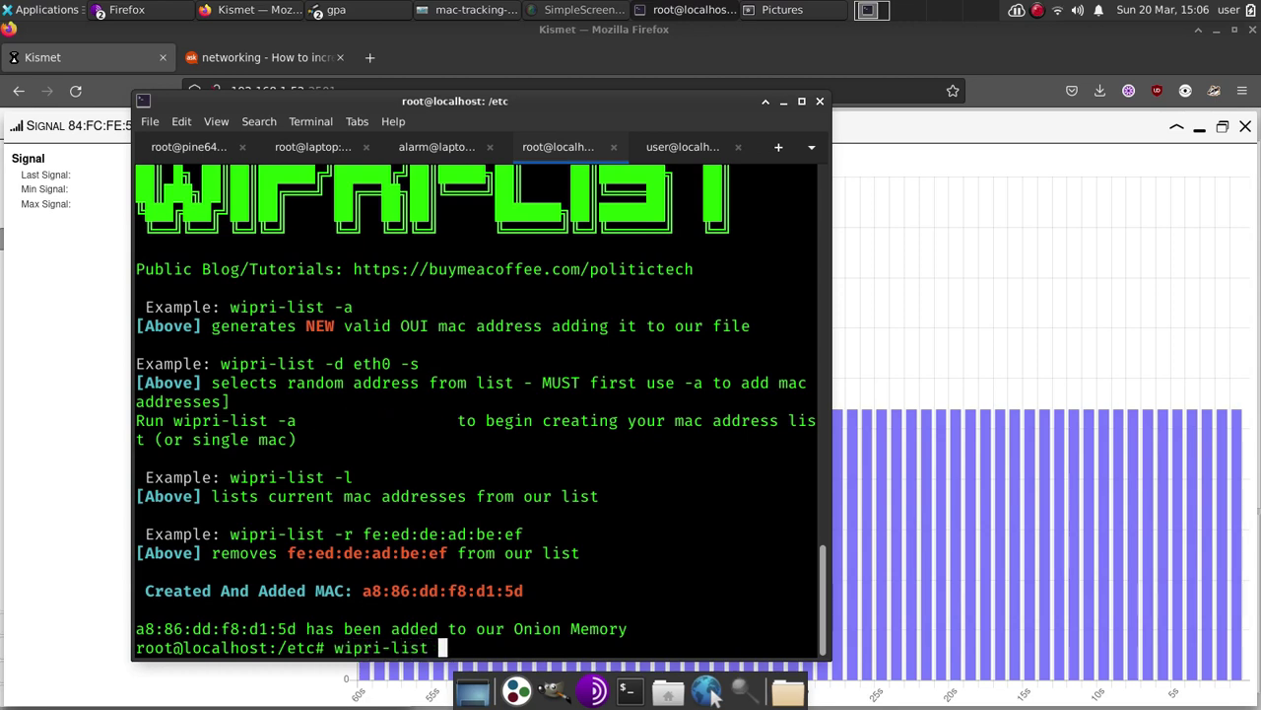
pyautogui.write('-l')
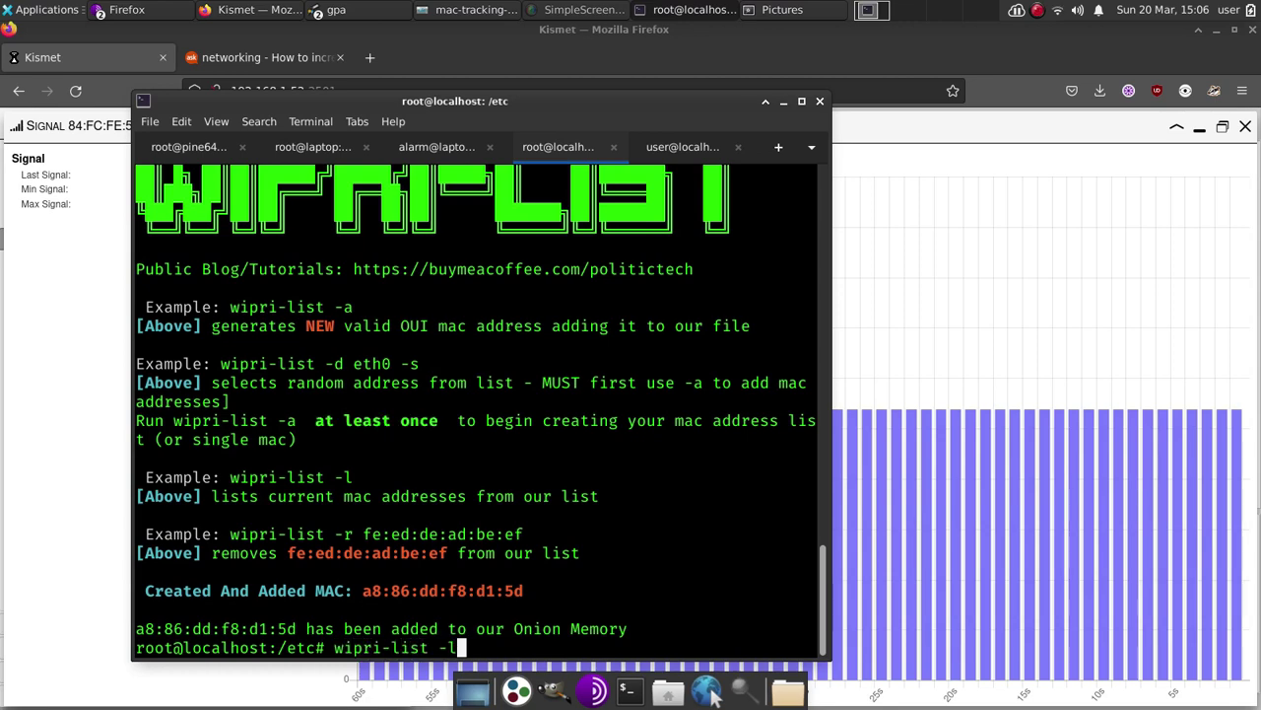
pyautogui.press('Return')
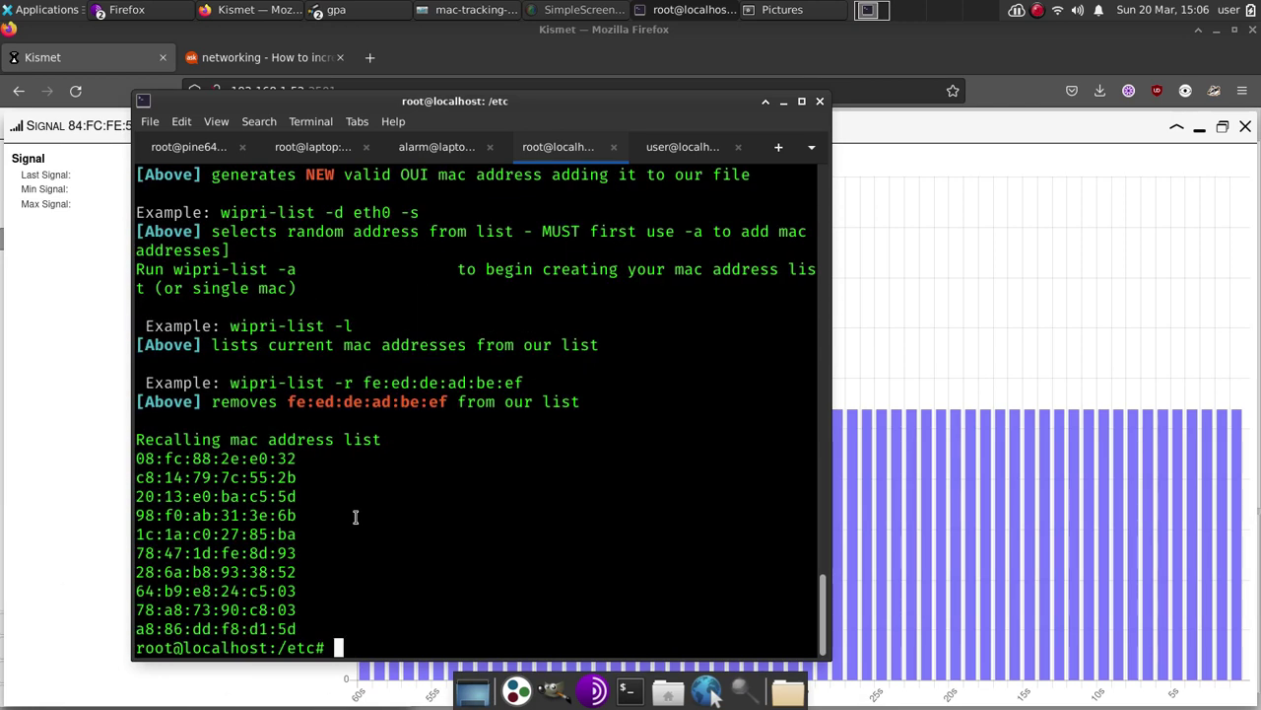
# Step: Remove the MAC address 28:6a:b8:93:38:52 from the saved list with wipri-list -r
pyautogui.write('wipri-lis')
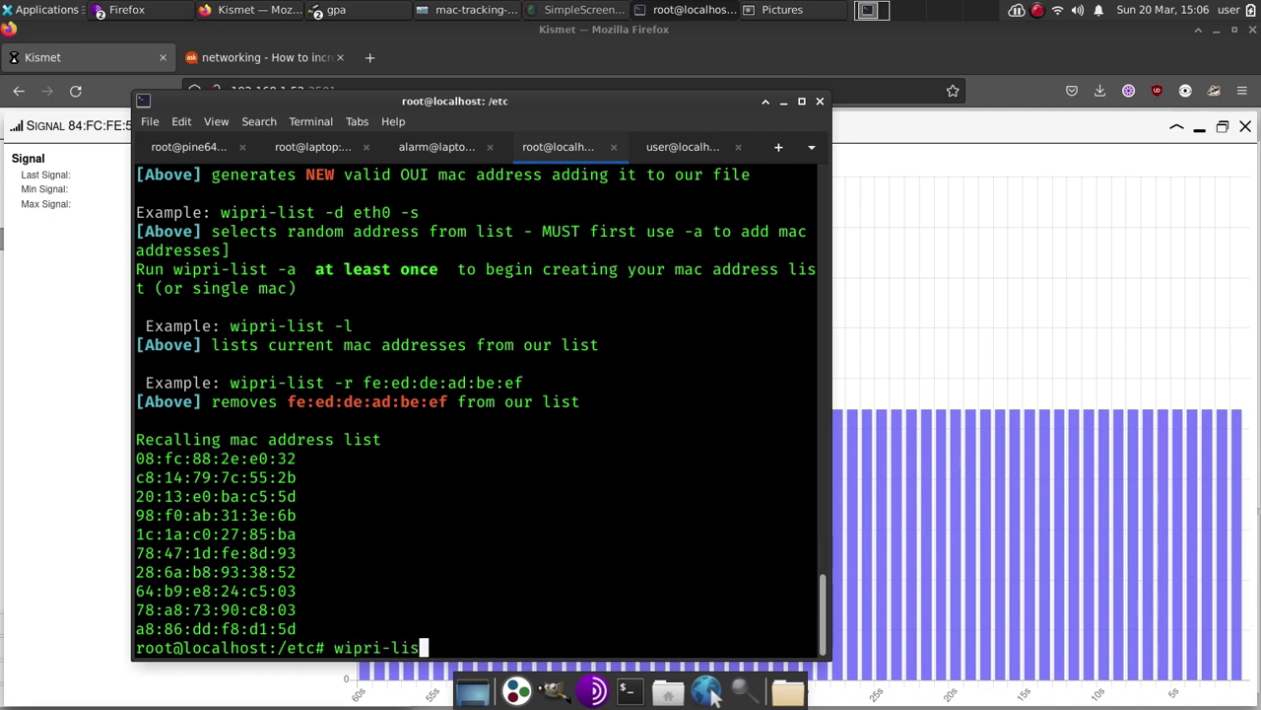
pyautogui.write('t -s')
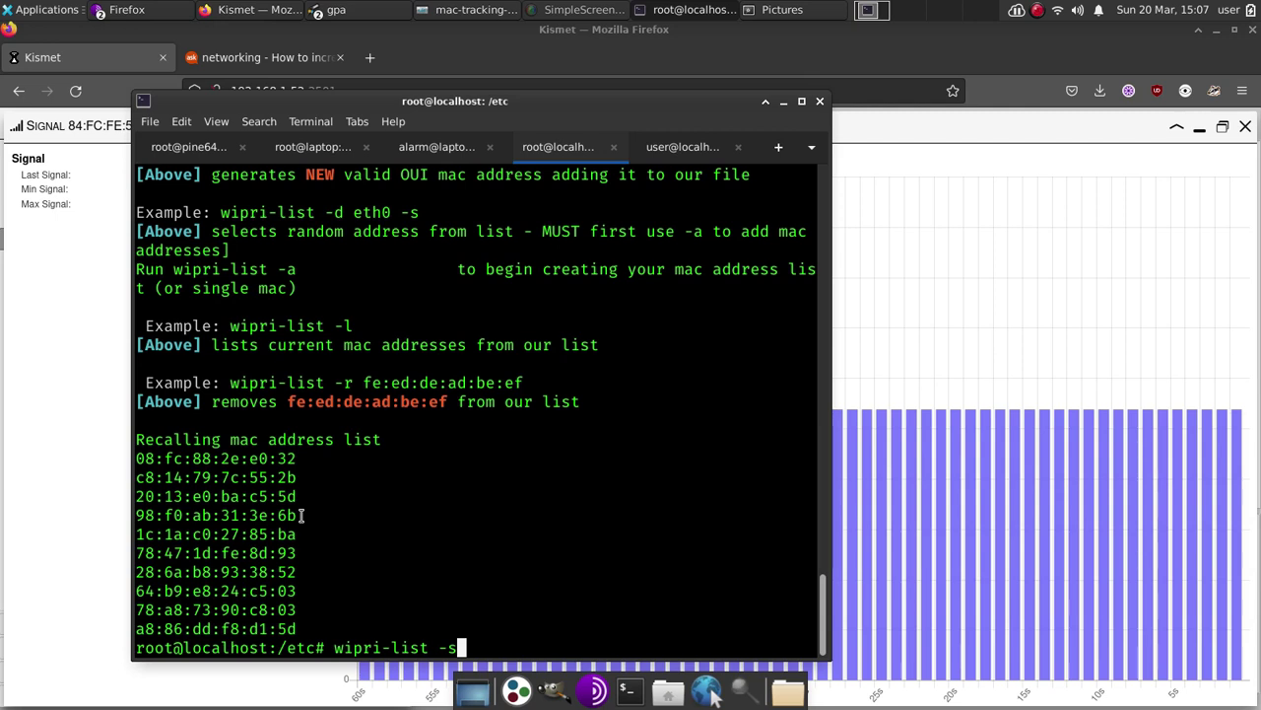
pyautogui.press('BackSpace')
pyautogui.write('r')
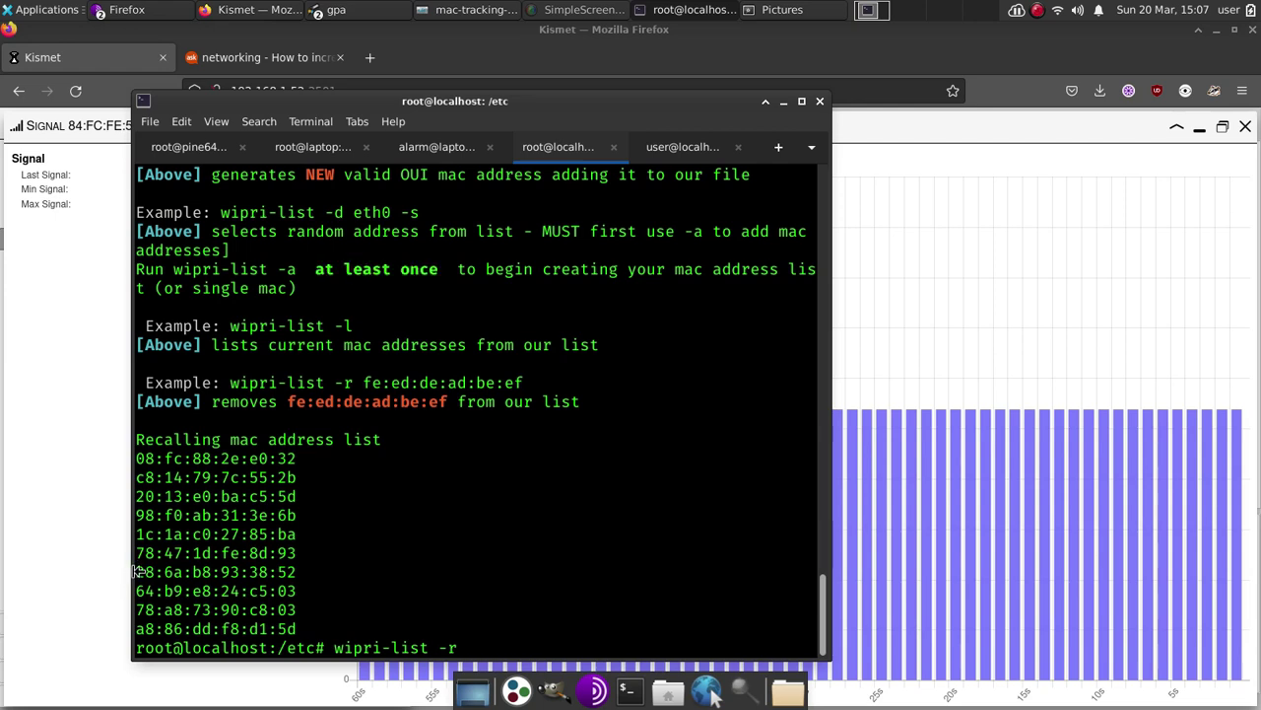
pyautogui.moveTo(135, 572); pyautogui.dragTo(293, 573)
pyautogui.rightClick(276, 572)
pyautogui.click(313, 421)
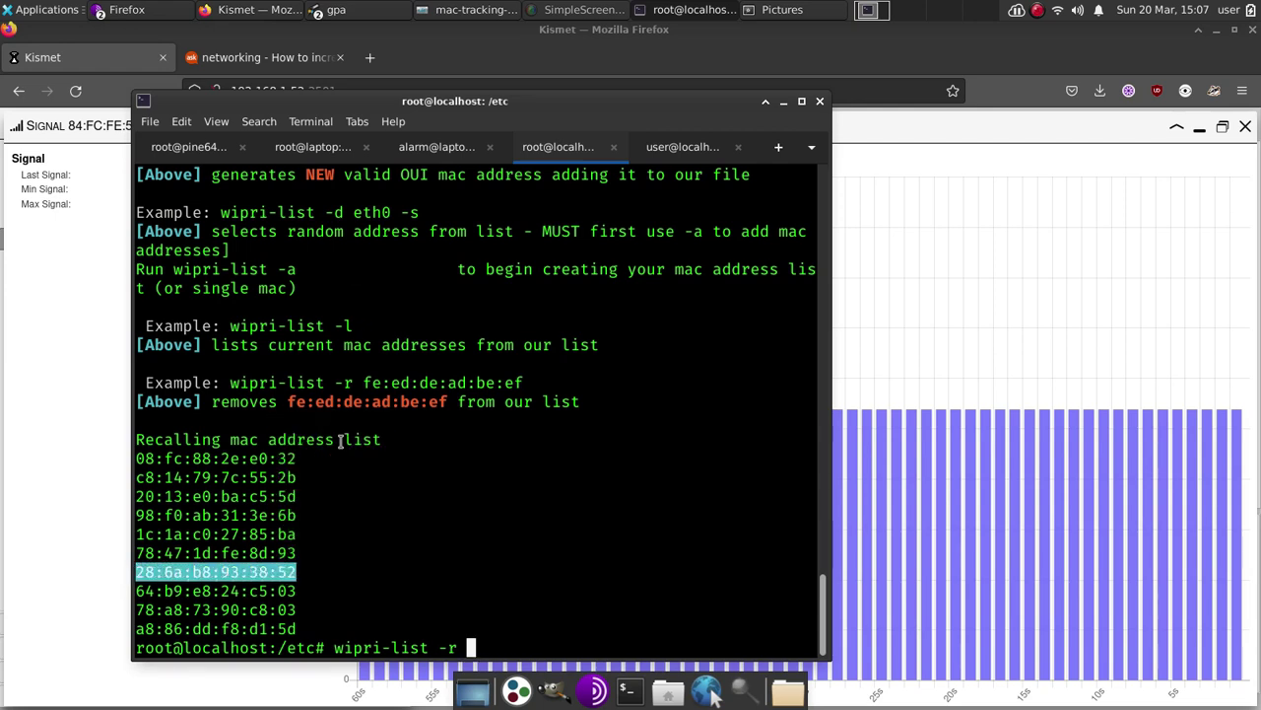
pyautogui.rightClick(481, 486)
pyautogui.click(515, 535)
pyautogui.press('Return')
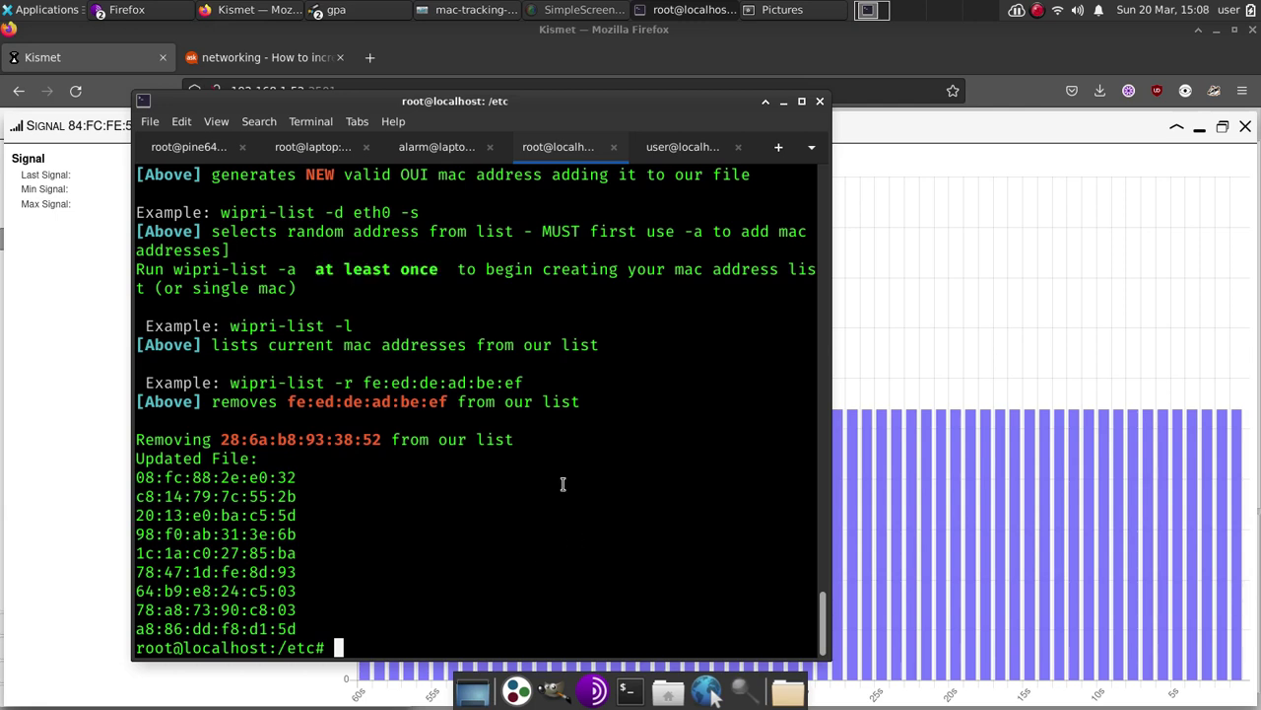
# Step: Stop the wipri service with systemctl and run wipri to look up the available network devices
pyautogui.write('systemctl stop wipri')
pyautogui.press('Return')
pyautogui.write('wipri')
pyautogui.press('Return')
# Step: Run wipri-list -d wlp3s0 -s to pick a random saved MAC address for that device, and highlight the selected address
pyautogui.write('wipri-list -d')
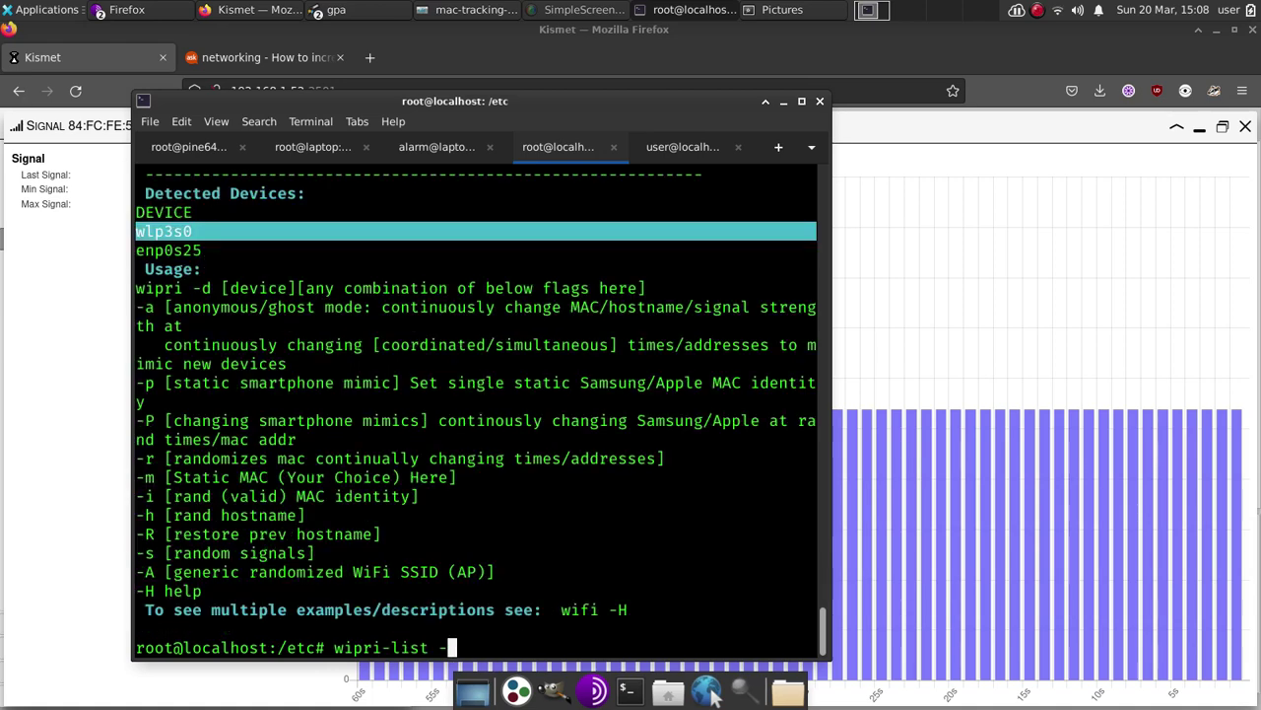
pyautogui.rightClick(590, 470)
pyautogui.click(618, 516)
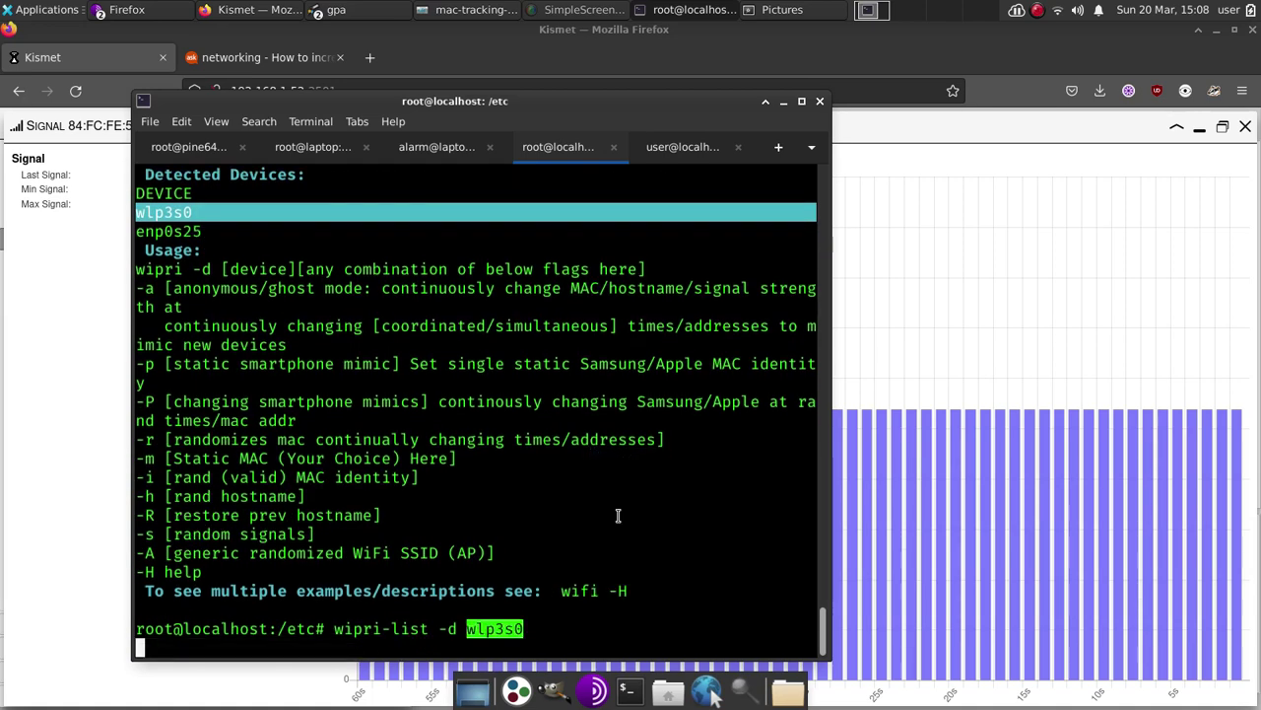
pyautogui.press('Return')
pyautogui.press('Up')
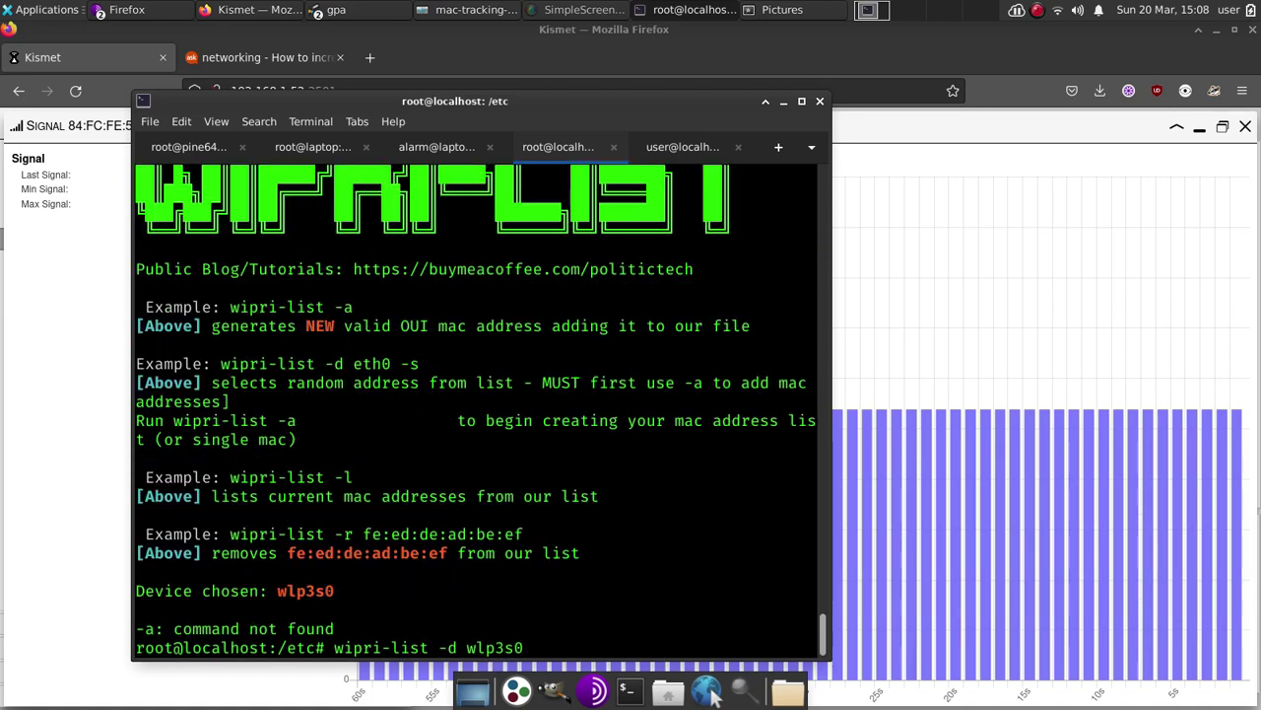
pyautogui.write('-s')
pyautogui.press('Return')
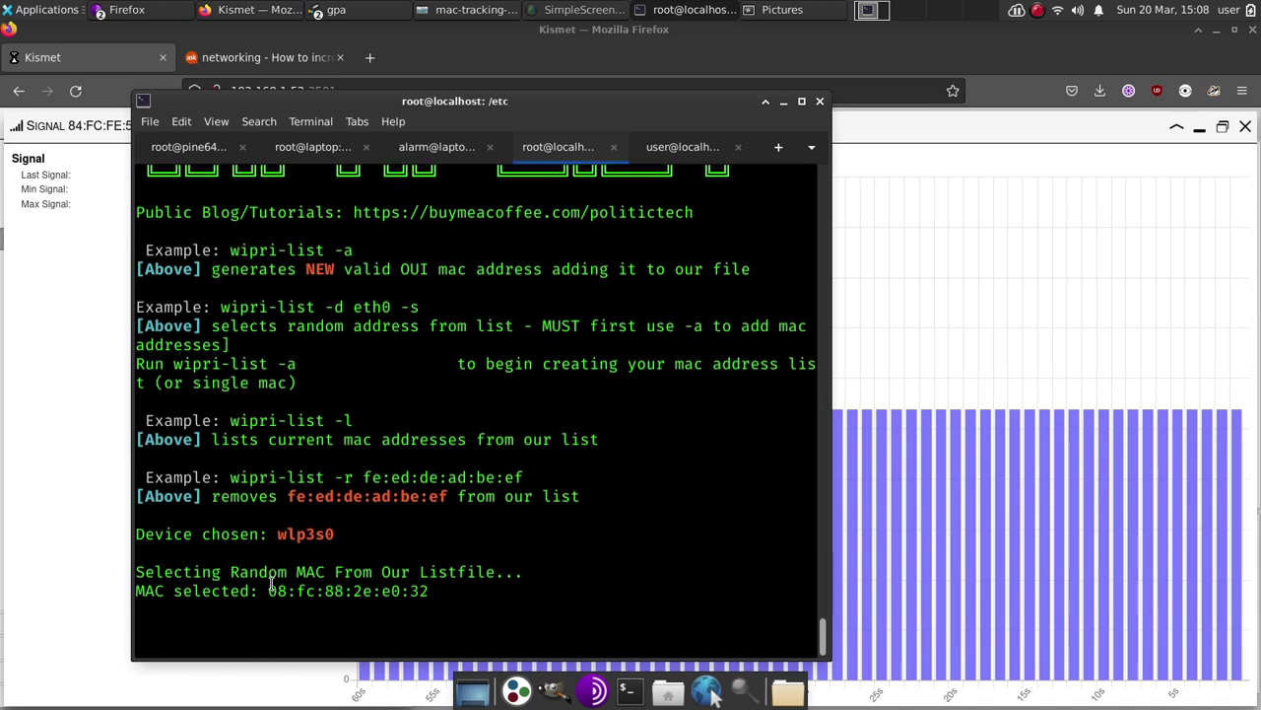
pyautogui.moveTo(268, 590); pyautogui.dragTo(428, 588)
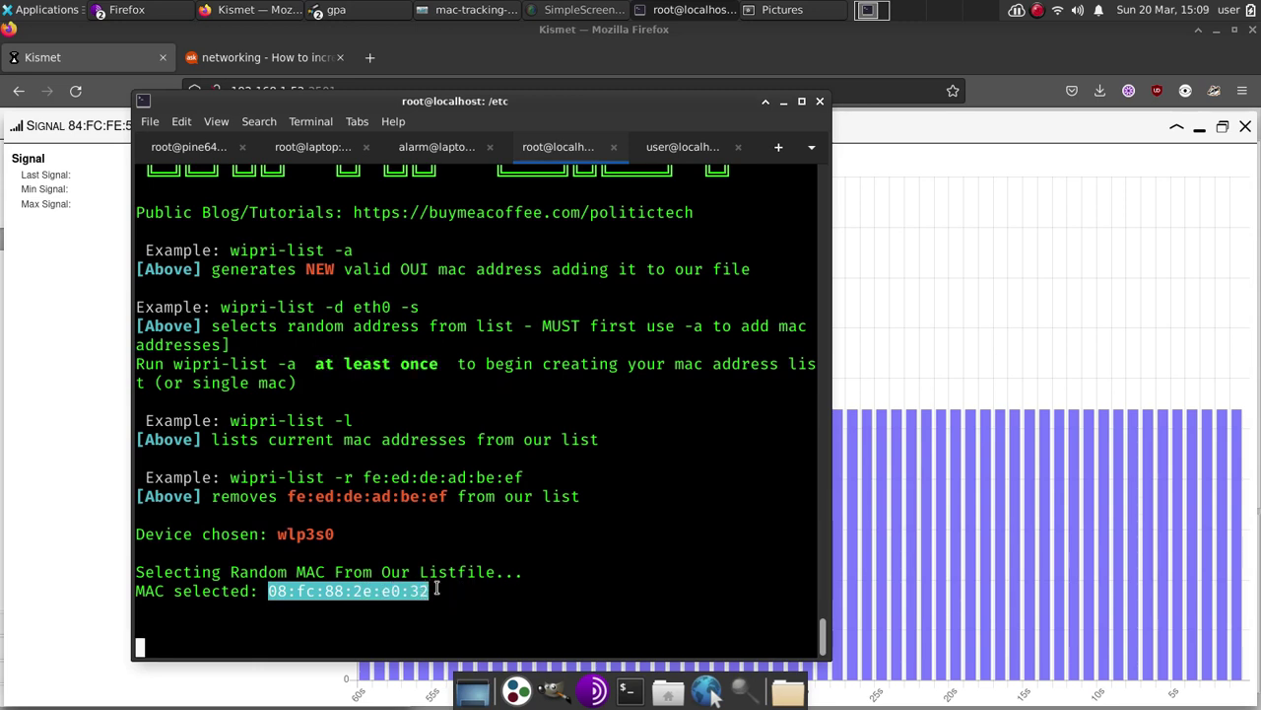
# Step: Interrupt the running wipri-list command and rerun wipri-list -d wlp3s0 -s as a background process with &
pyautogui.hotkey('ctrl', 'c')
pyautogui.press('Up')
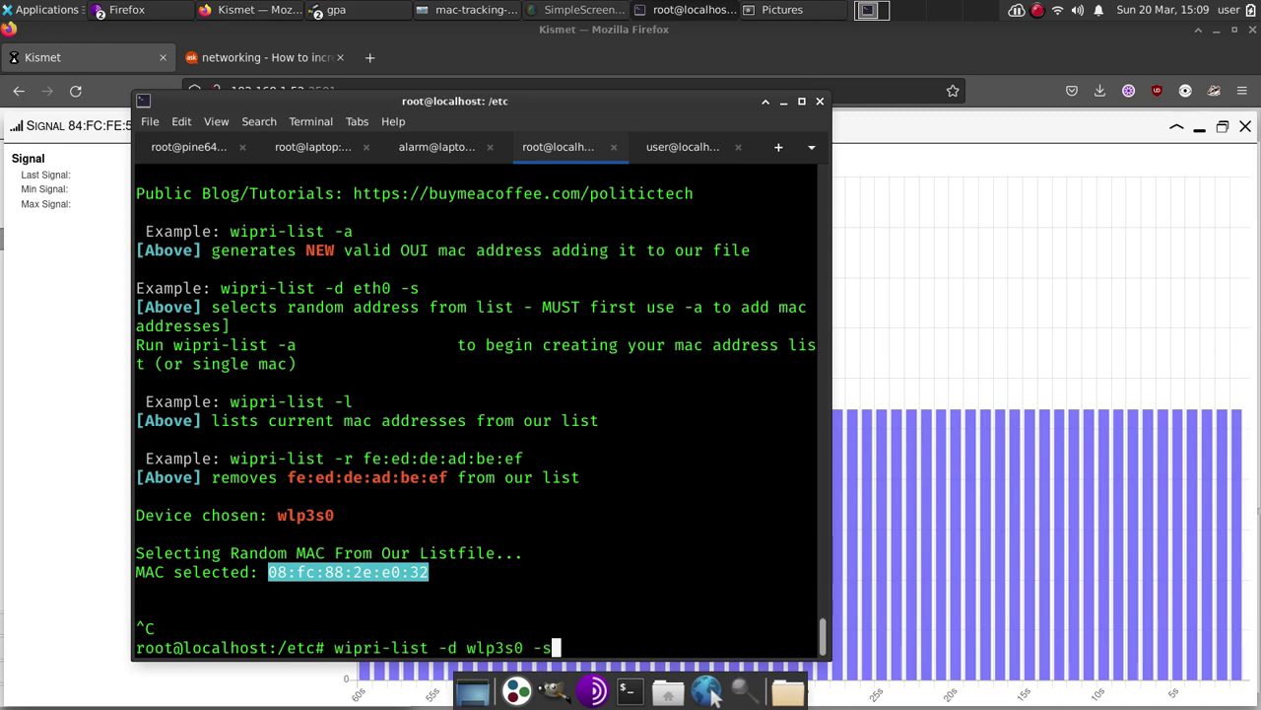
pyautogui.write('&')
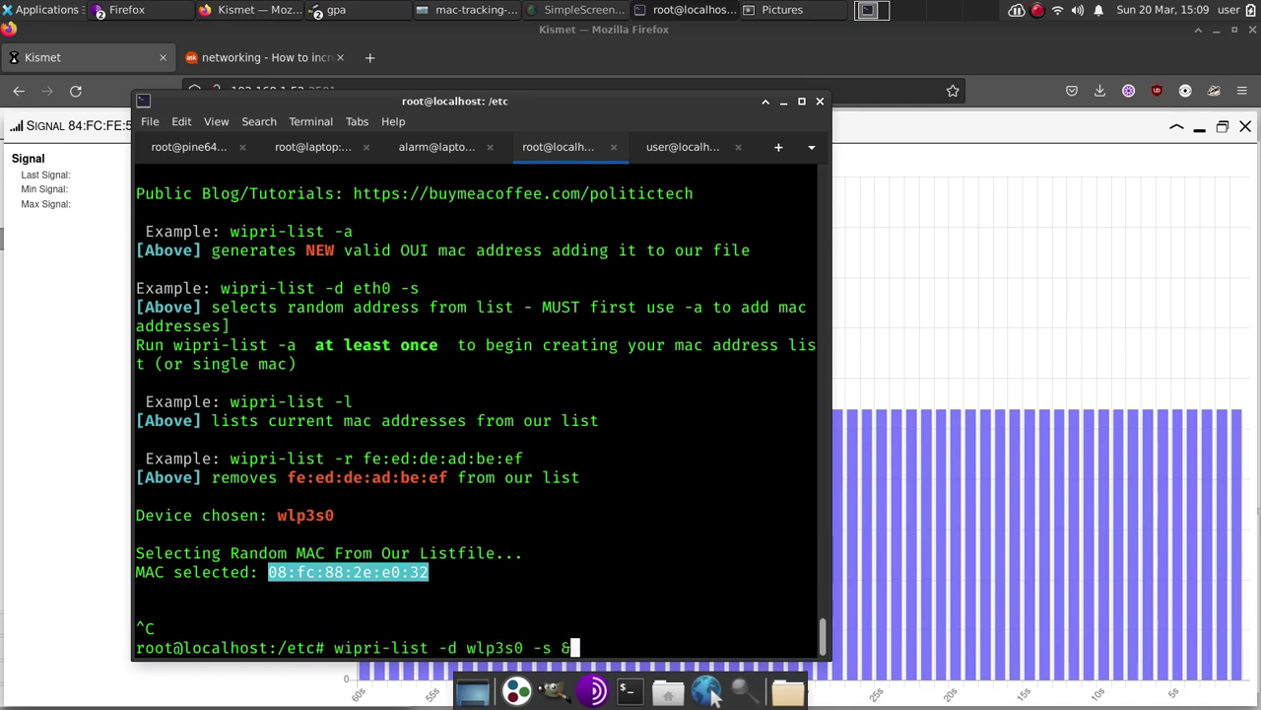
pyautogui.press('Return')
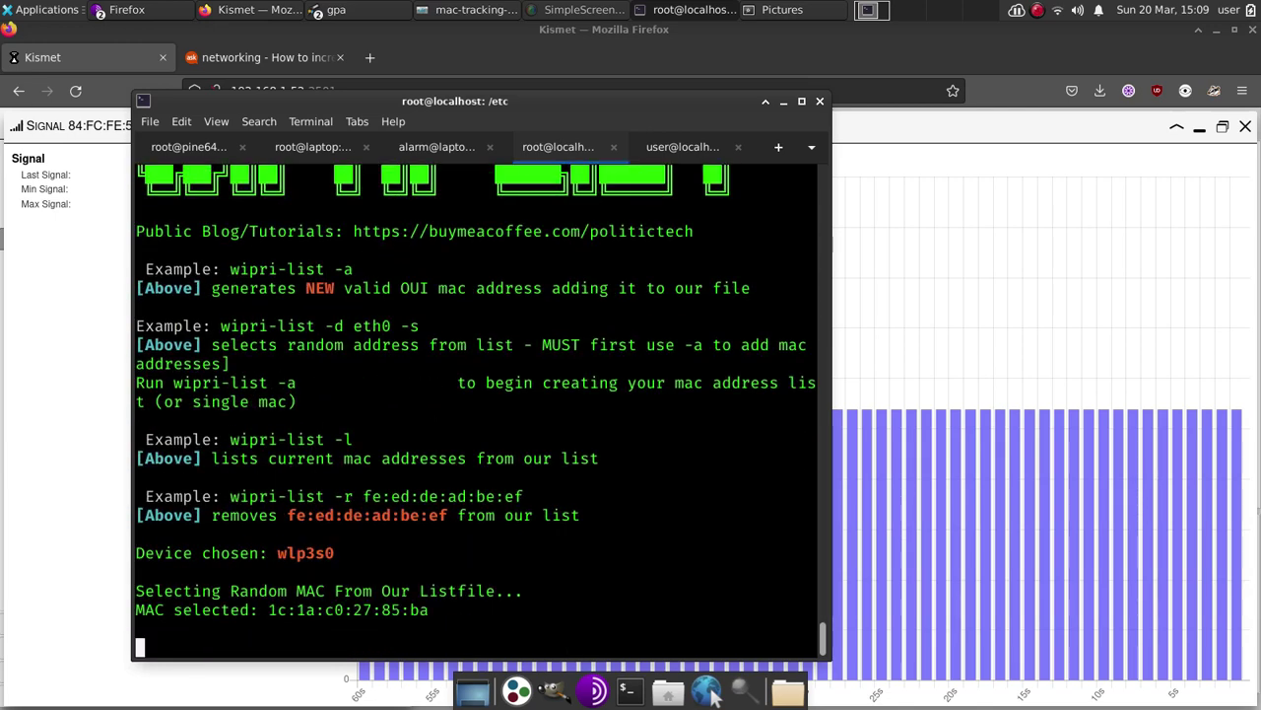
pyautogui.press('Return')
# Step: Kill the background wipri-list process with killall -9 wipri-list
pyautogui.press('Up')
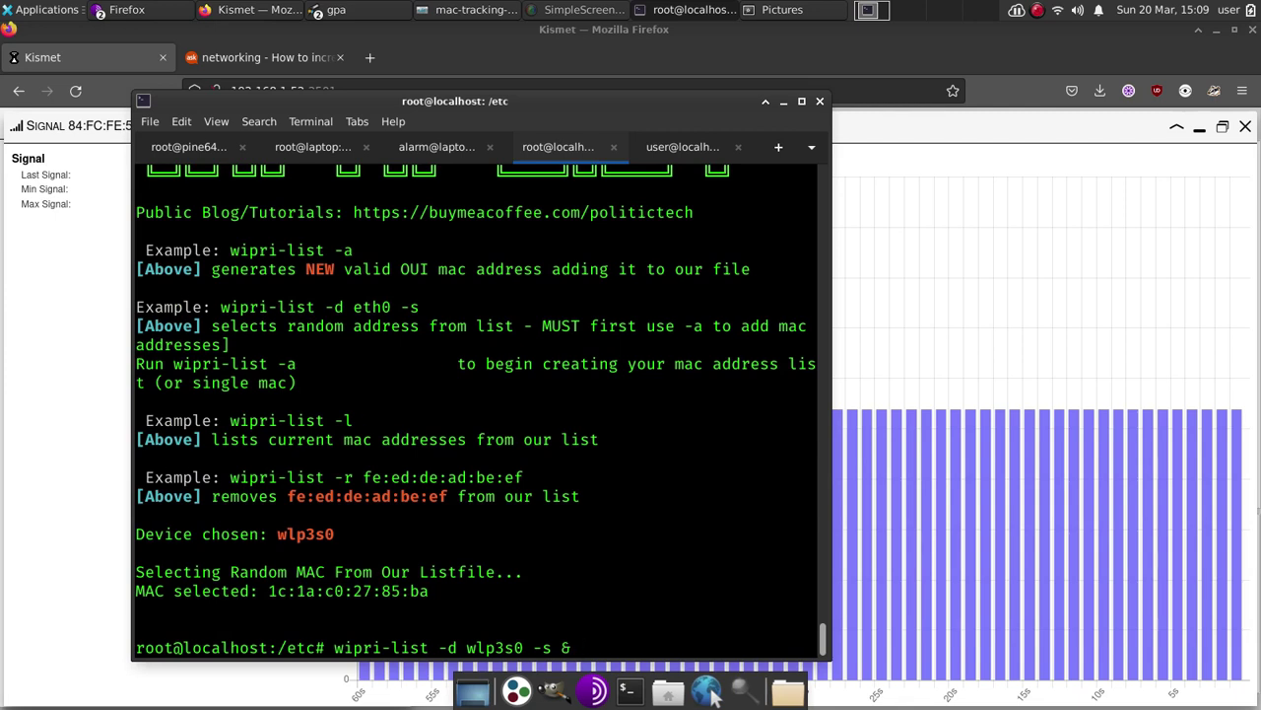
pyautogui.press('BackSpace')
pyautogui.press('BackSpace')
pyautogui.press('BackSpace')
pyautogui.press('BackSpace')
pyautogui.press('BackSpace')
pyautogui.press('BackSpace')
pyautogui.press('BackSpace')
pyautogui.press('BackSpace')
pyautogui.press('BackSpace')
pyautogui.press('BackSpace')
pyautogui.press('BackSpace')
pyautogui.press('BackSpace')
pyautogui.press('BackSpace')
pyautogui.press('BackSpace')
pyautogui.press('BackSpace')
pyautogui.press('BackSpace')
pyautogui.press('BackSpace')
pyautogui.press('BackSpace')
pyautogui.press('BackSpace')
pyautogui.press('BackSpace')
pyautogui.write('p')
pyautogui.press('BackSpace')
pyautogui.write('killall -9 ')
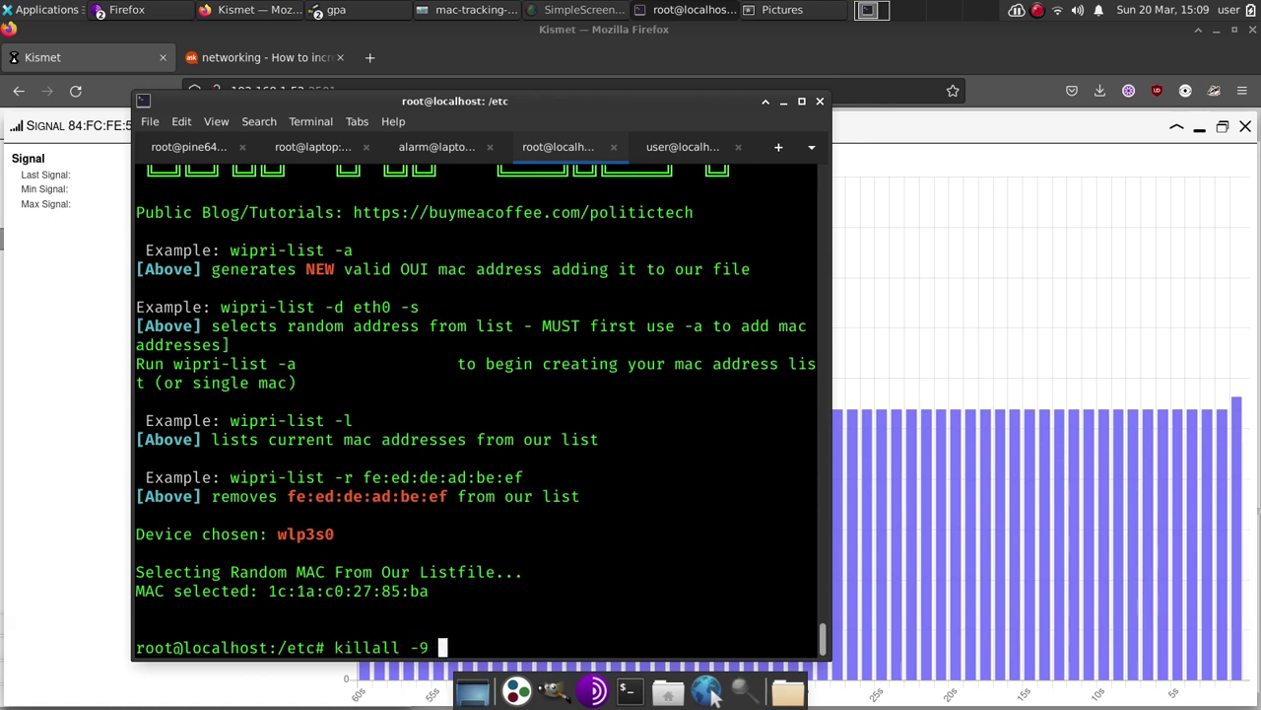
pyautogui.write('wipri-list')
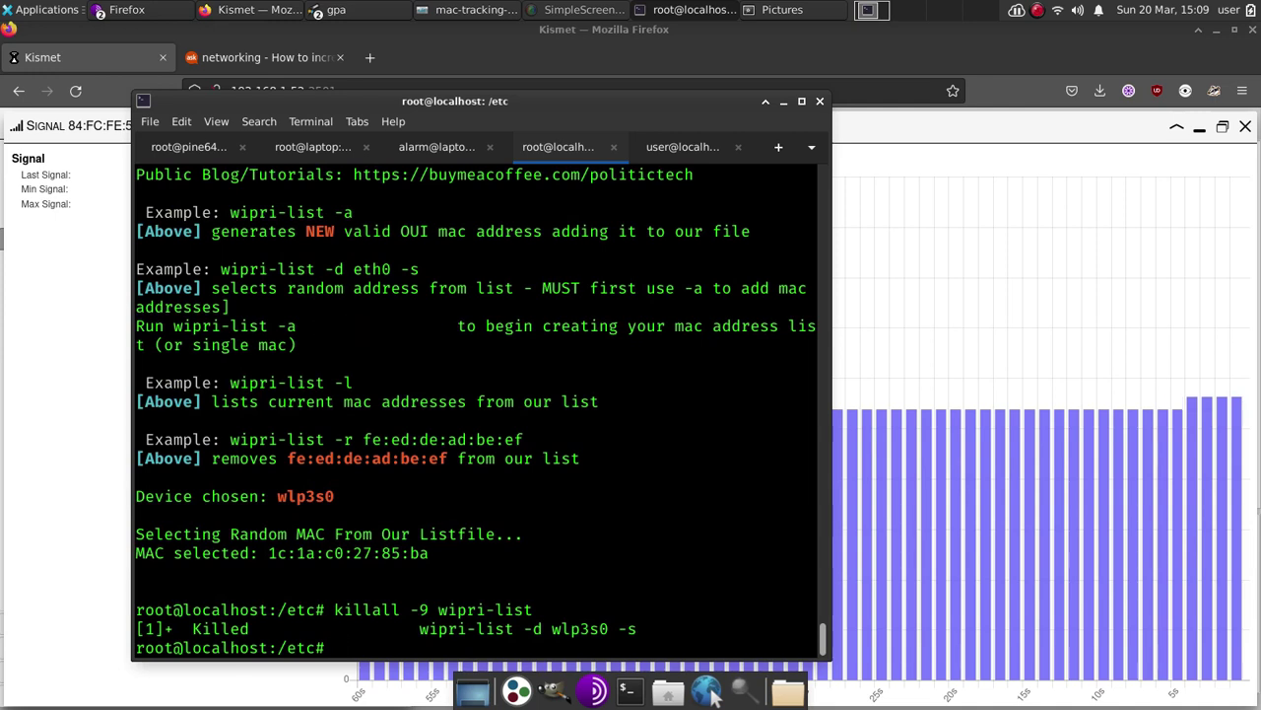
# Step: Change to the /home/user/code/wipri directory and list its files
pyautogui.write('cd /h')
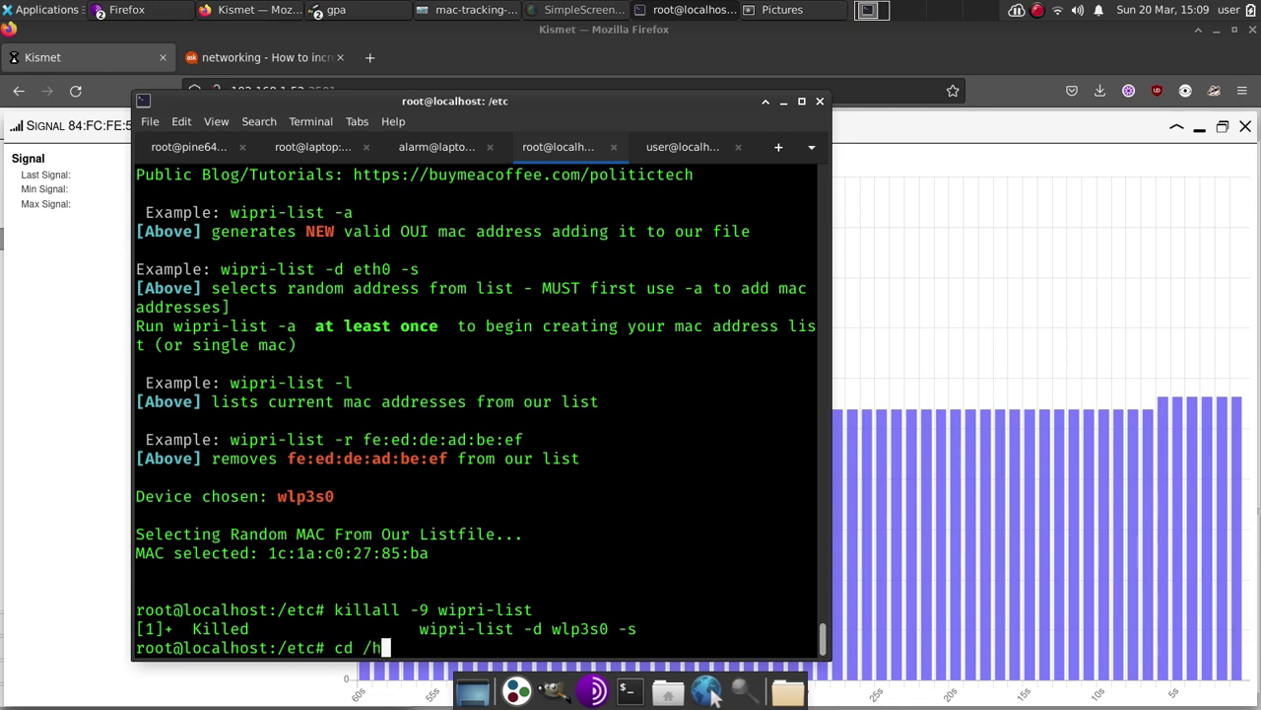
pyautogui.write('ome/user/cod')
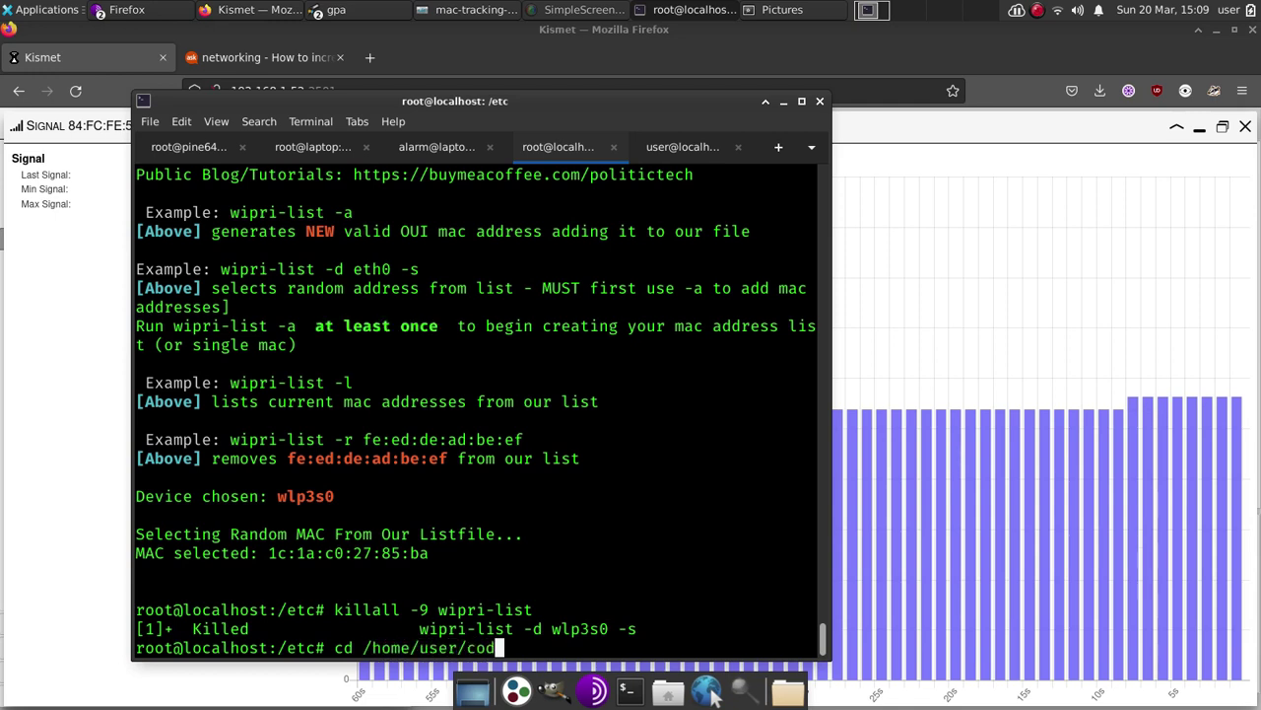
pyautogui.write('e/wipri')
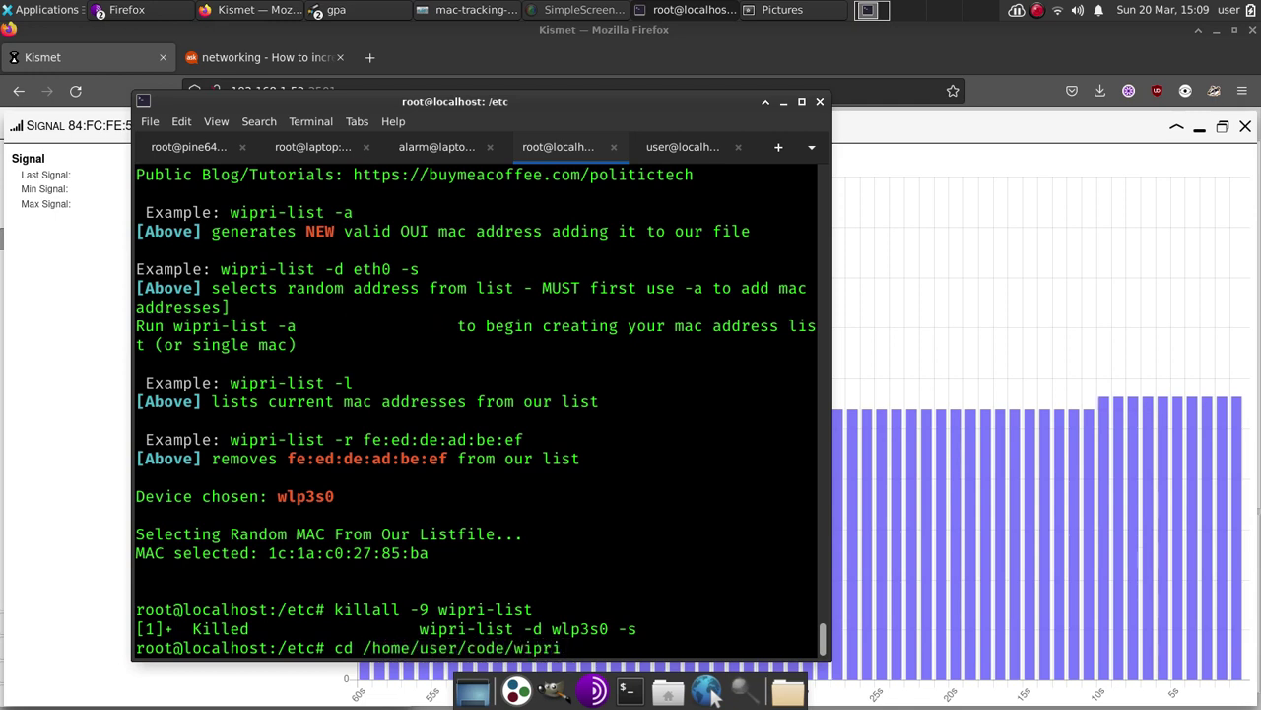
pyautogui.press('Return')
pyautogui.write('ls')
pyautogui.press('Return')
# Step: Run ./install.sh and answer yes to starting a new disinfo identity at each boot
pyautogui.write('./install.sh')
pyautogui.press('Return')
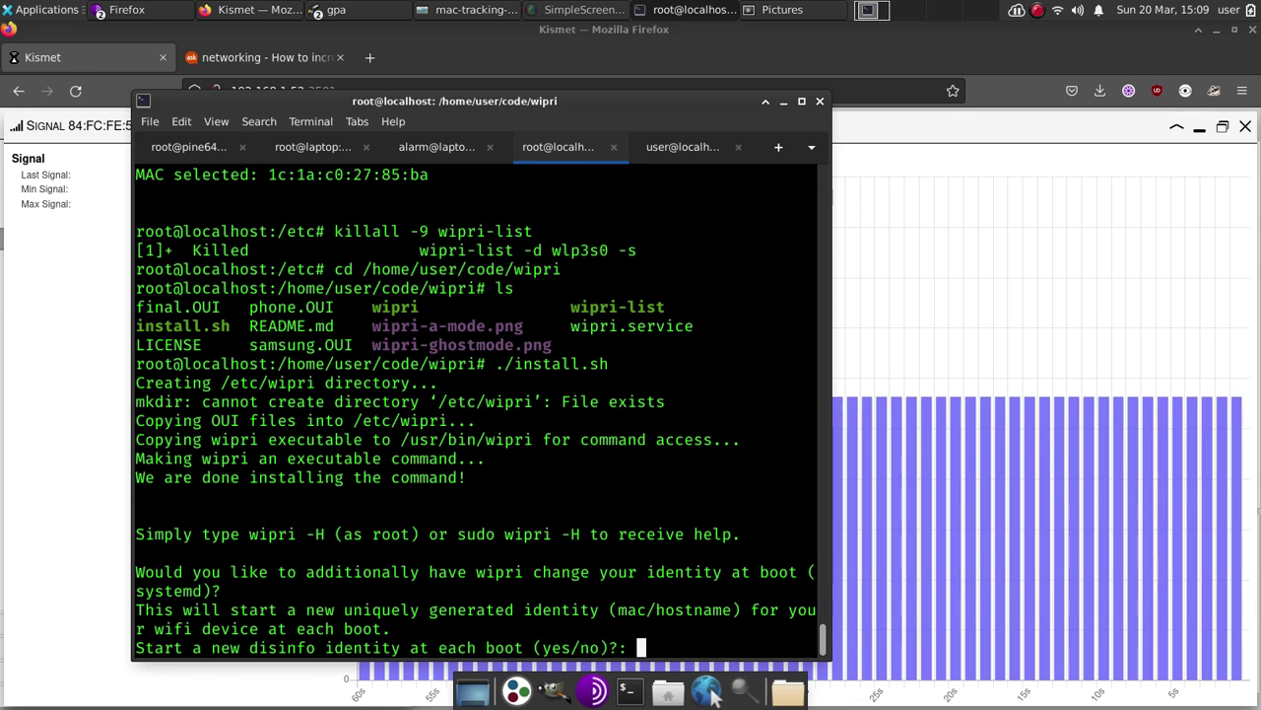
pyautogui.write('yes')
pyautogui.press('Return')
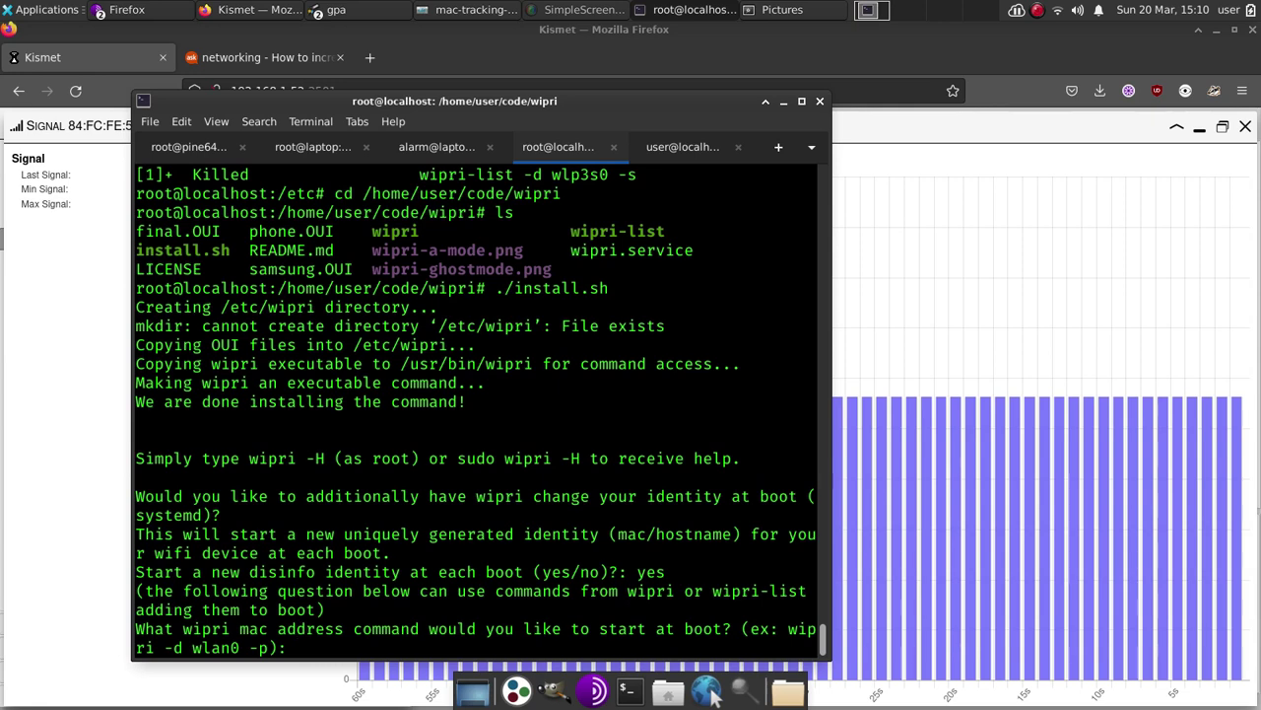
# Step: Highlight "wipri or wipri-list" in the installer's boot command question, abort the installer and clear the terminal
pyautogui.moveTo(806, 589); pyautogui.dragTo(636, 592)
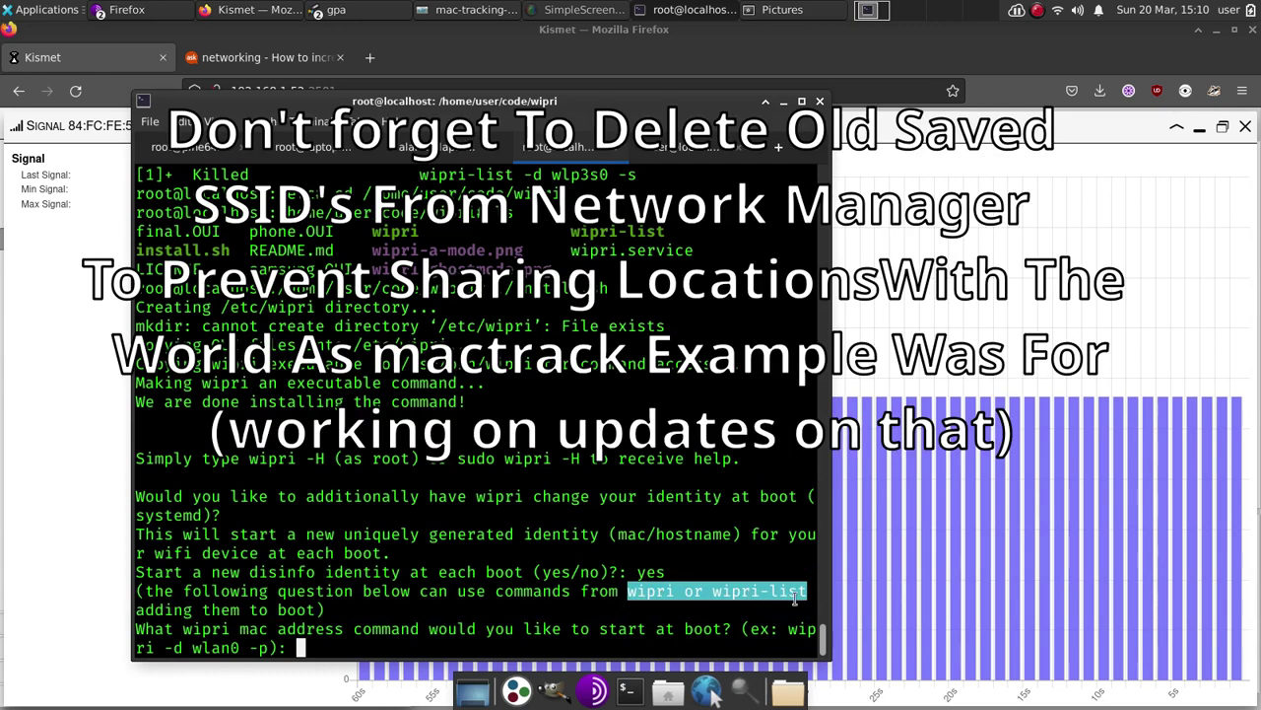
pyautogui.hotkey('ctrl', 'c')
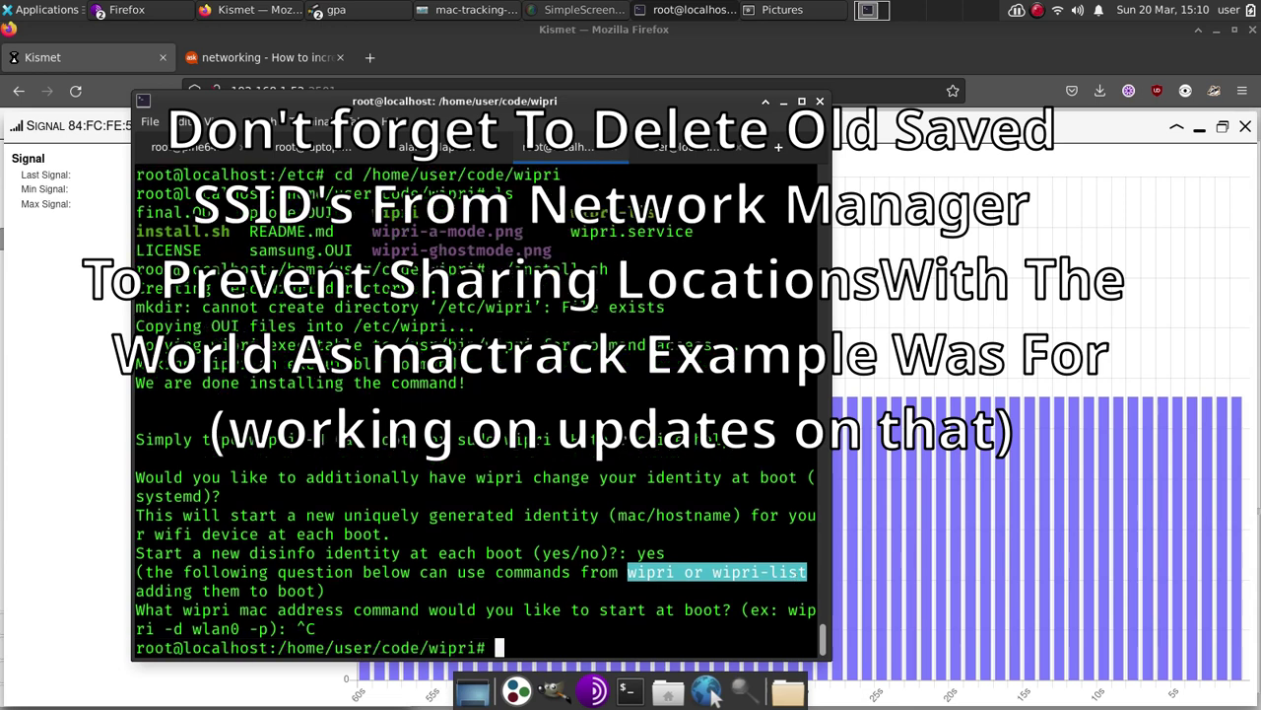
pyautogui.write('clear')
pyautogui.press('Return')
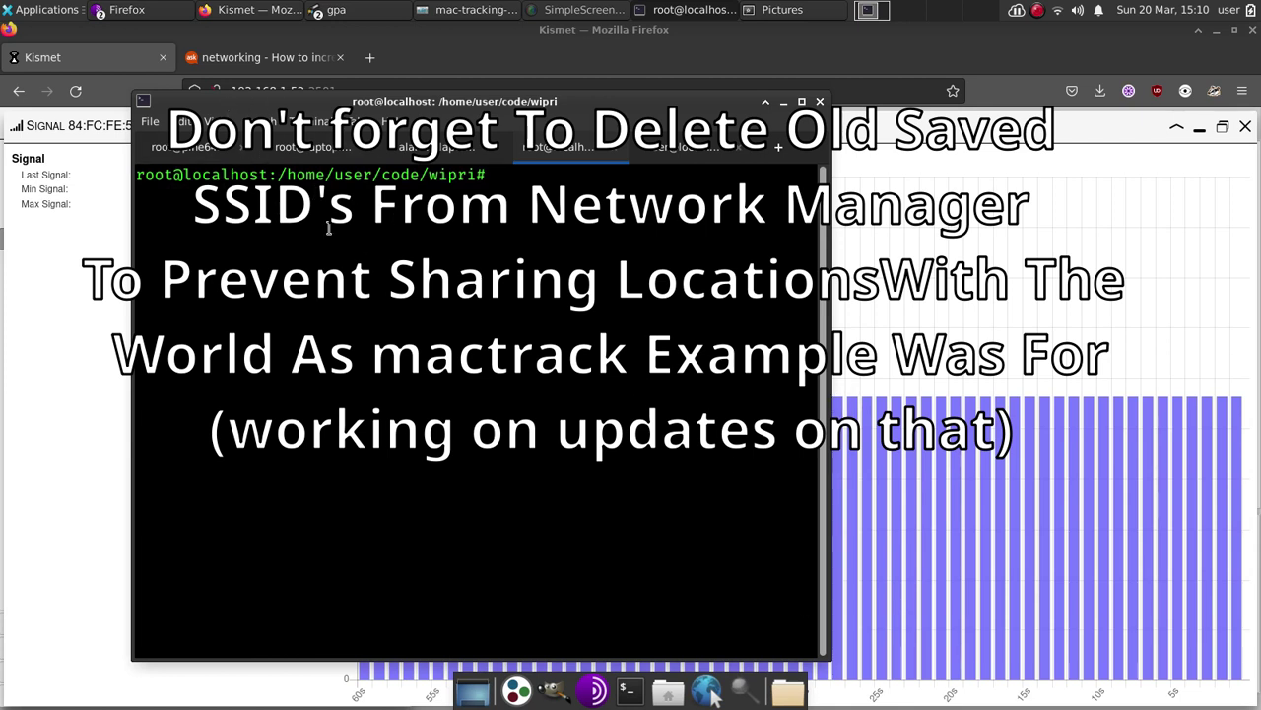
# Step: Switch to the Tor Browser window with the MACtrack for Phosh article and dismiss the context menu over its enlarged image
pyautogui.click(157, 8)
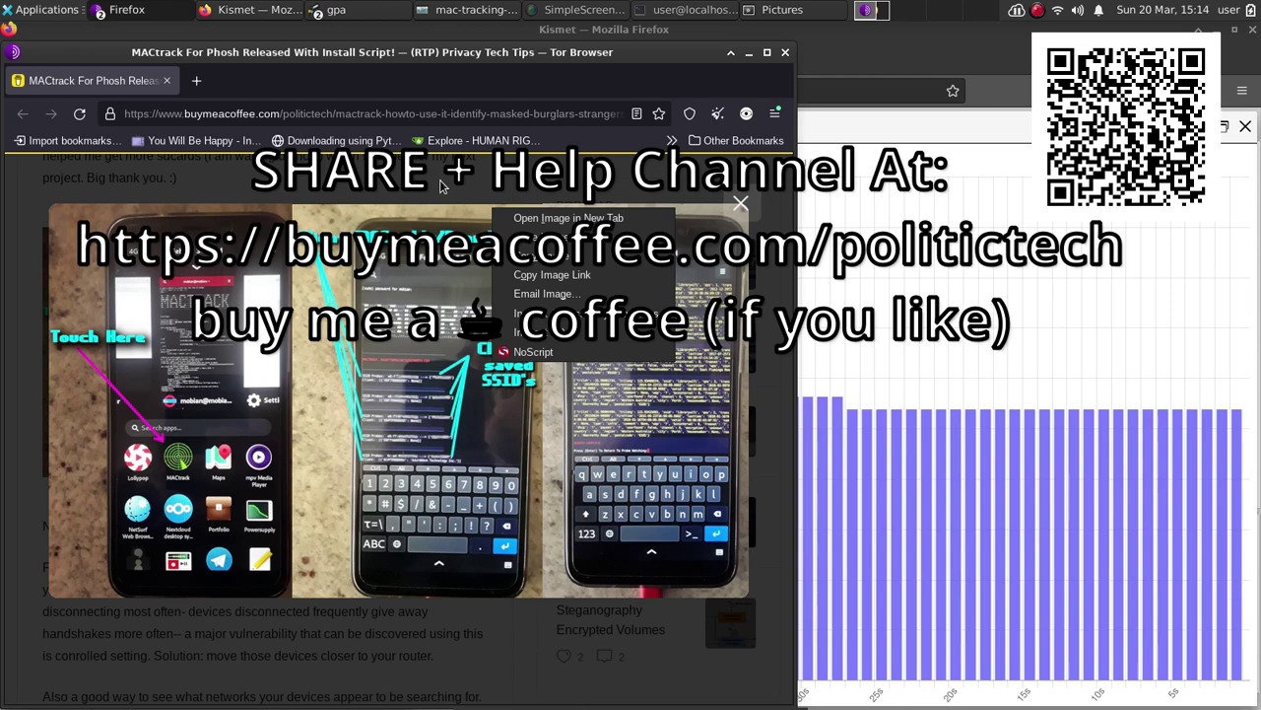
pyautogui.press('Escape')
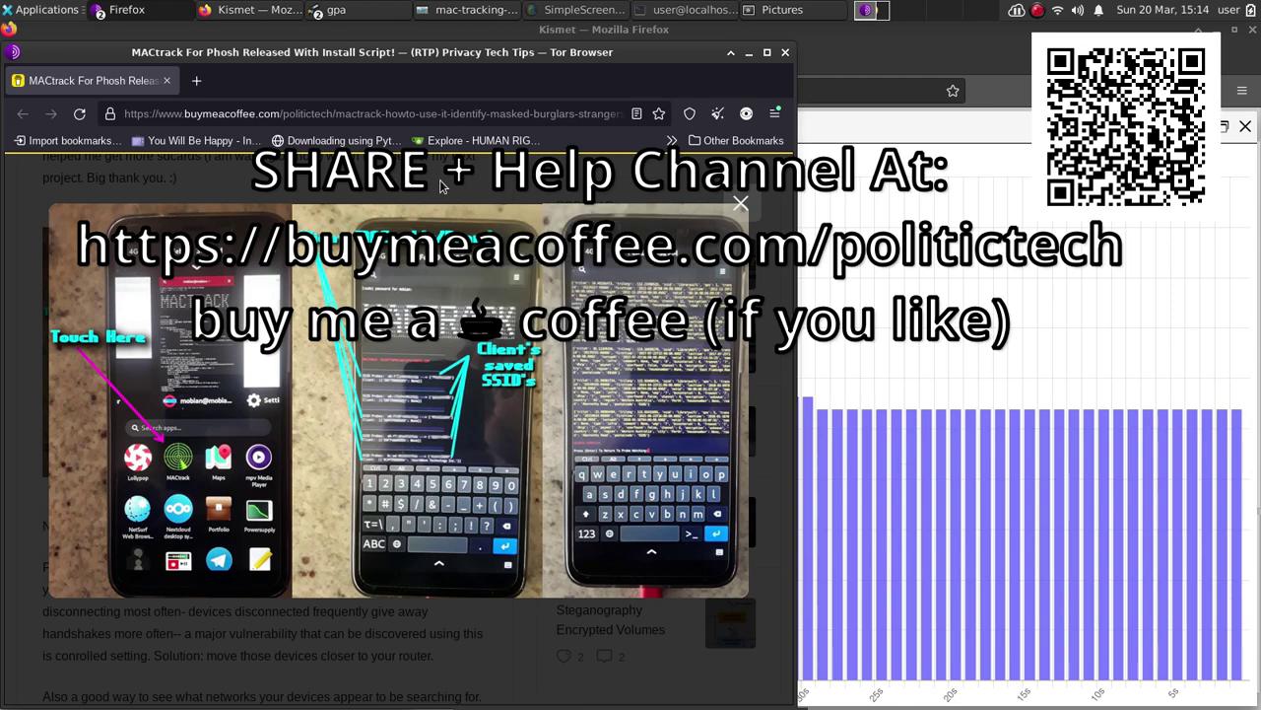